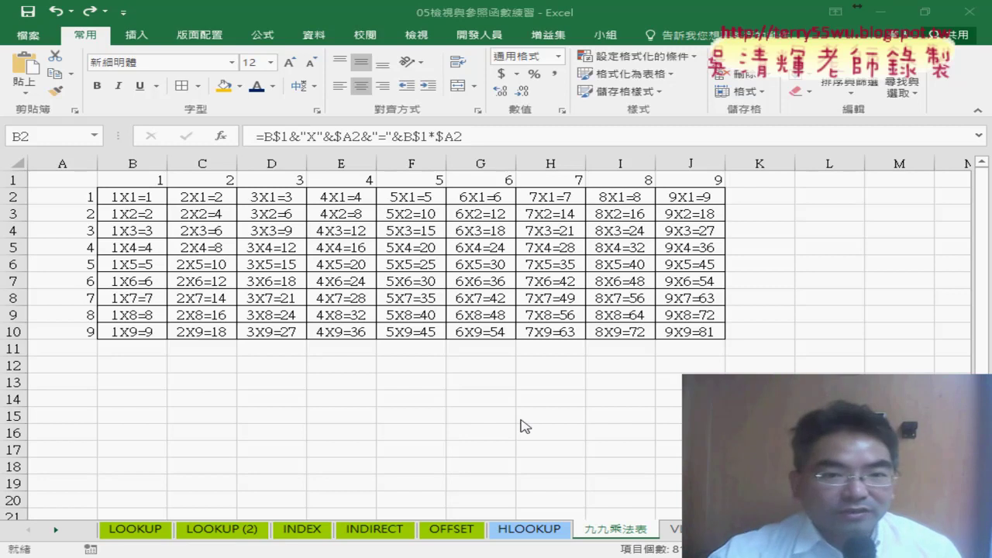
Undo the table fill until B2's formula loses its $ anchors, comparing versions with redo.
{"action": "left_click", "coordinate": [127, 198]}
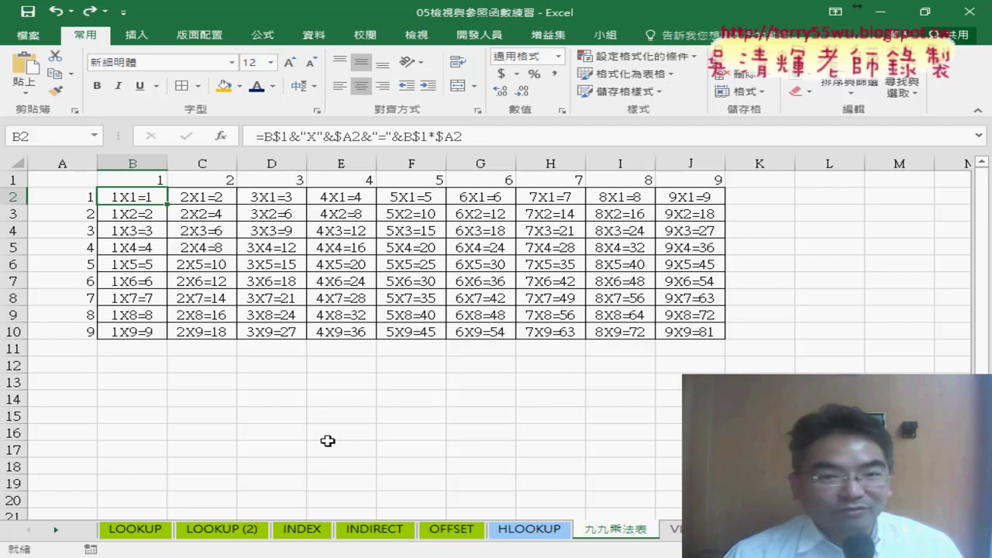
{"action": "key", "text": "ctrl+z"}
{"action": "key", "text": "ctrl+z"}
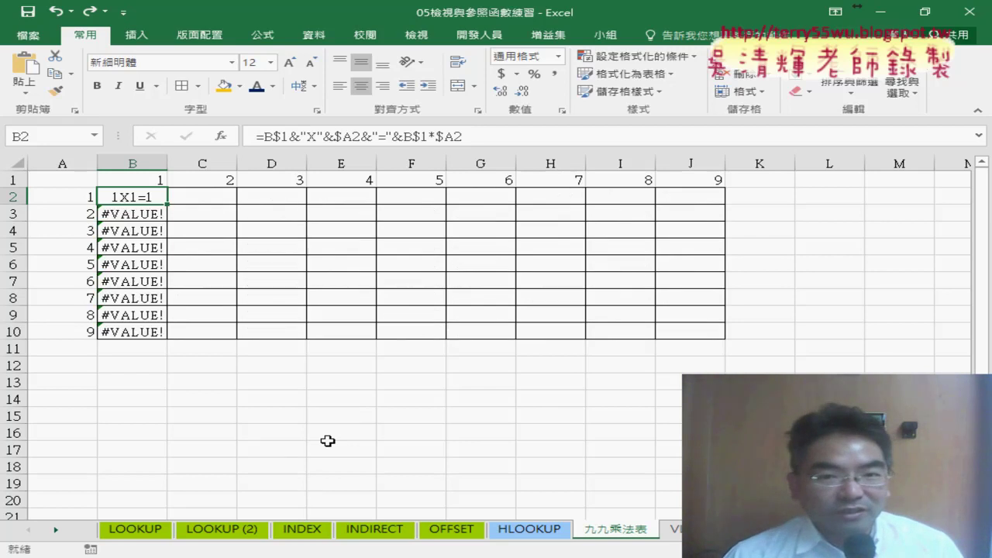
{"action": "key", "text": "ctrl+z"}
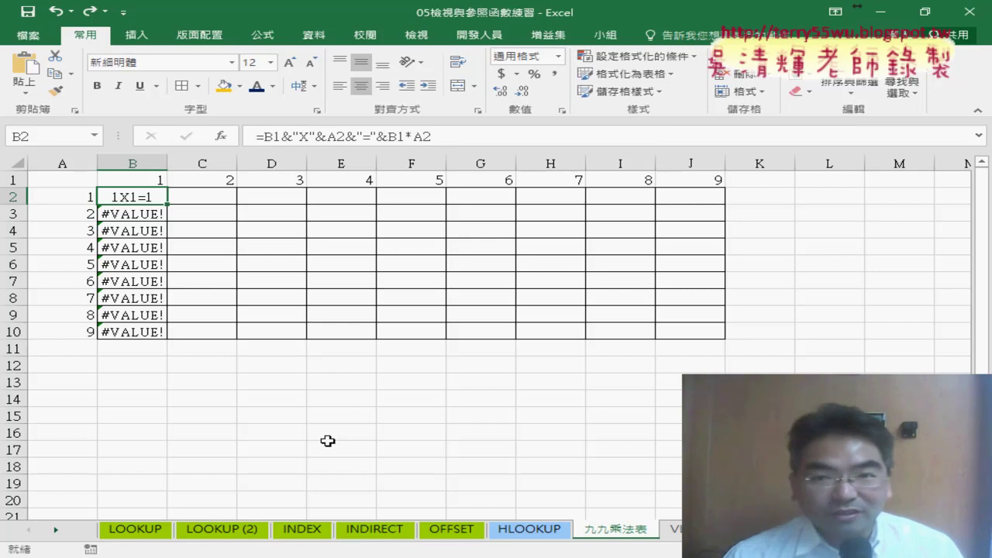
{"action": "key", "text": "ctrl+y"}
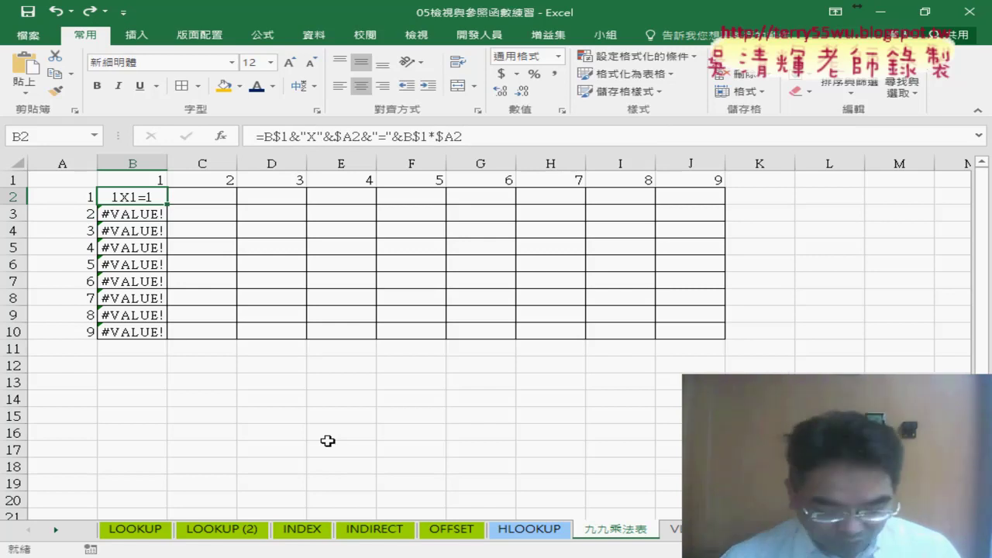
{"action": "key", "text": "ctrl+z"}
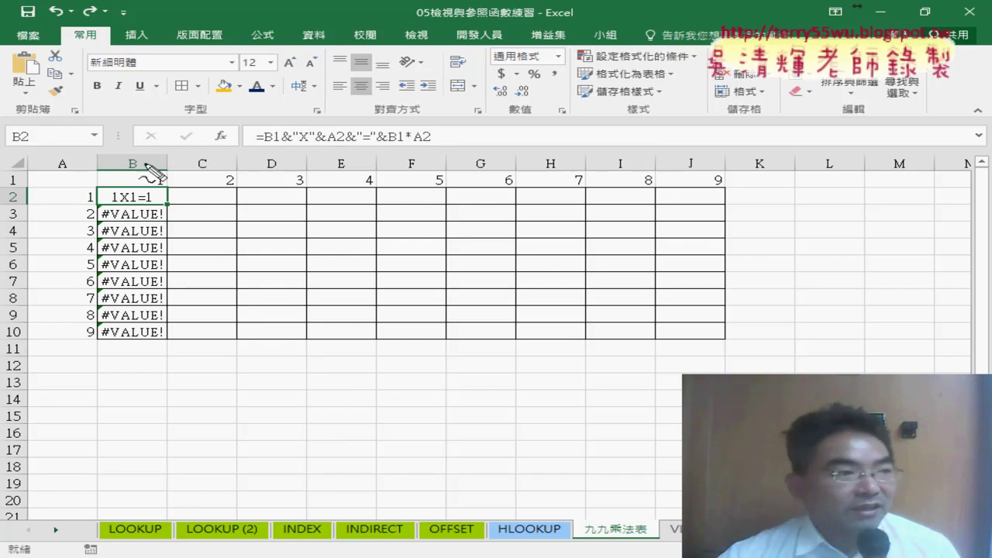
Open B2's formula in the formula bar and select its first B1 reference.
{"action": "left_click_drag", "start_coordinate": [15, 172], "coordinate": [11, 174]}
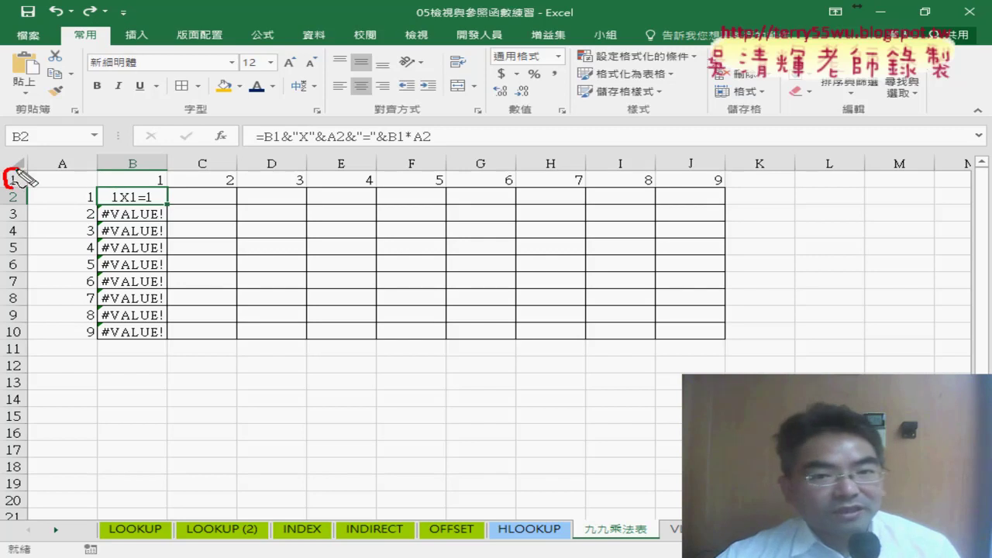
{"action": "left_click_drag", "start_coordinate": [62, 154], "coordinate": [56, 165]}
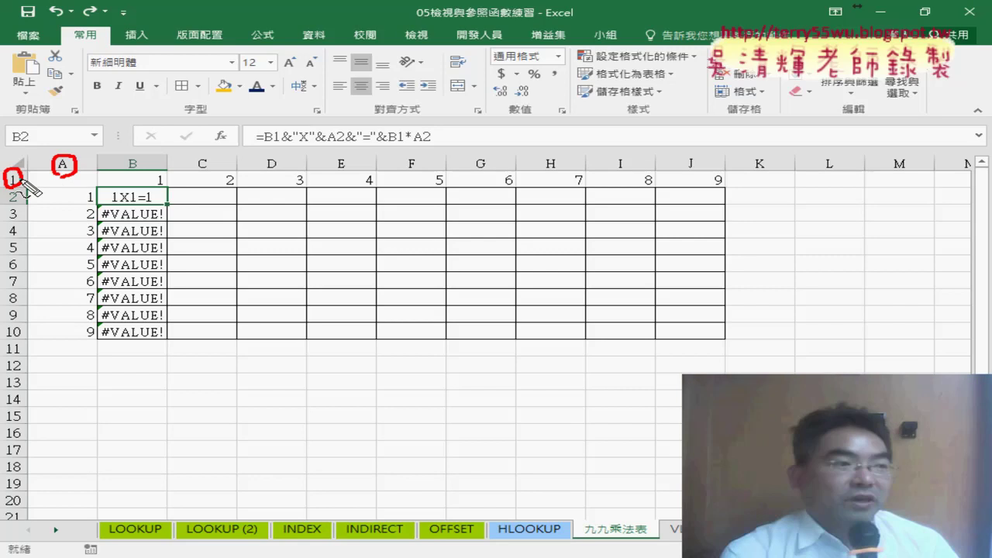
{"action": "mouse_move", "coordinate": [45, 181]}
{"action": "left_mouse_down"}
{"action": "mouse_move", "coordinate": [113, 189]}
{"action": "mouse_move", "coordinate": [65, 194]}
{"action": "left_mouse_up"}
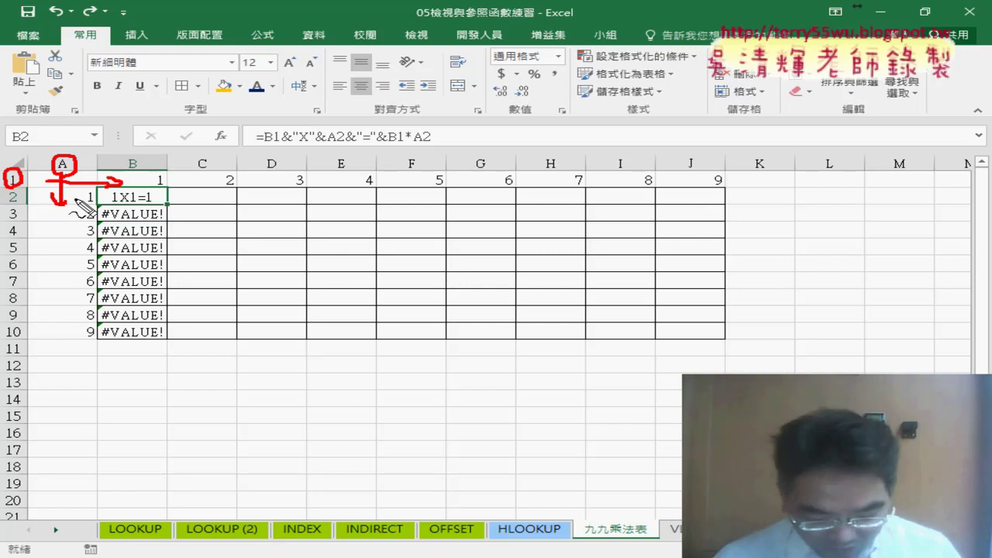
{"action": "key", "text": "Escape"}
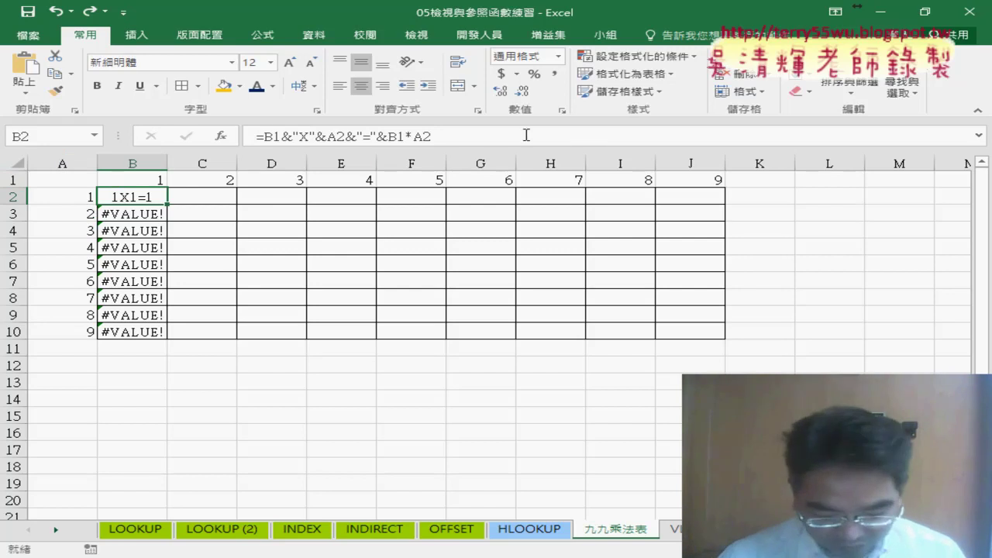
{"action": "left_click", "coordinate": [278, 137]}
{"action": "left_click_drag", "start_coordinate": [277, 137], "coordinate": [279, 136]}
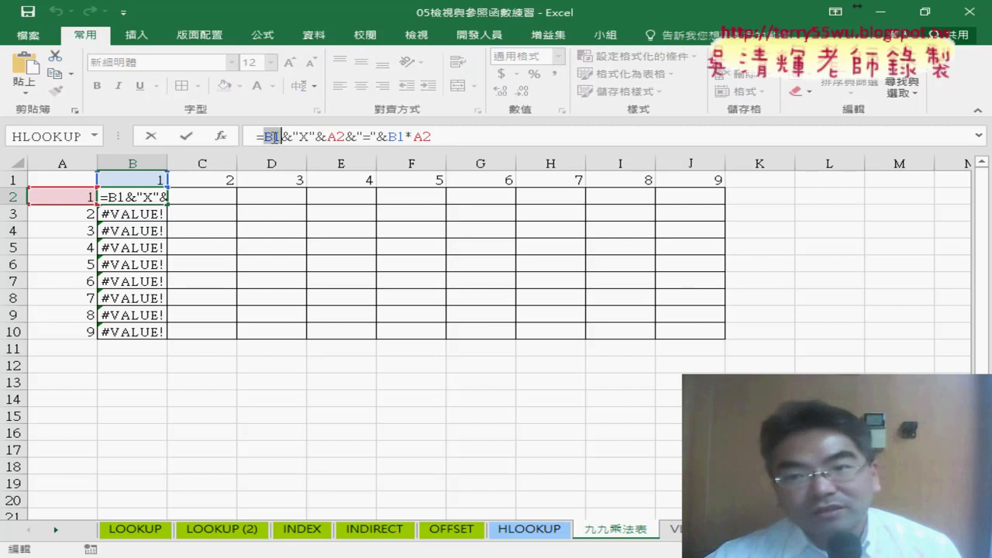
Change B2 to =B$1&"X"&$A2&"="&B$1*$A2 and fill it through B2:J10.
{"action": "left_click", "coordinate": [272, 136]}
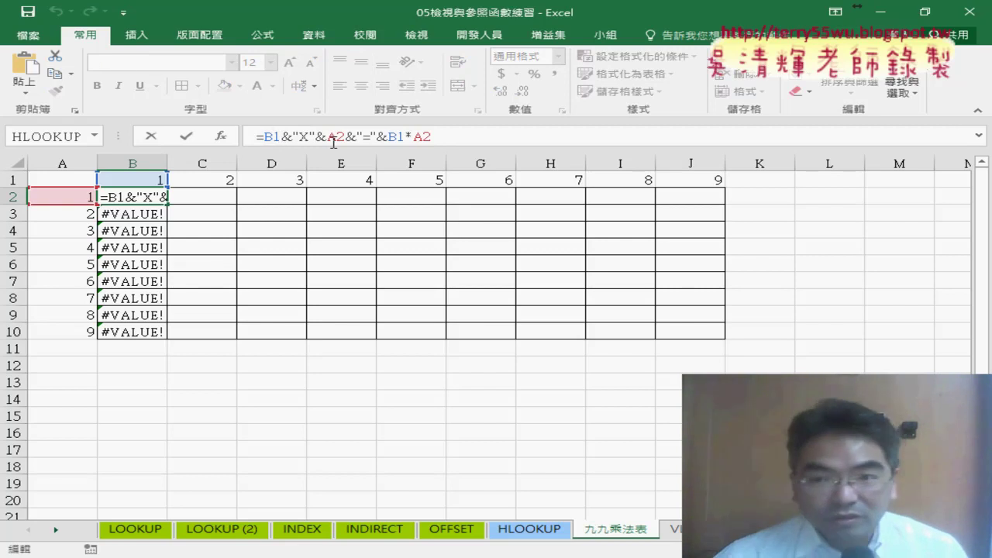
{"action": "type", "text": "$"}
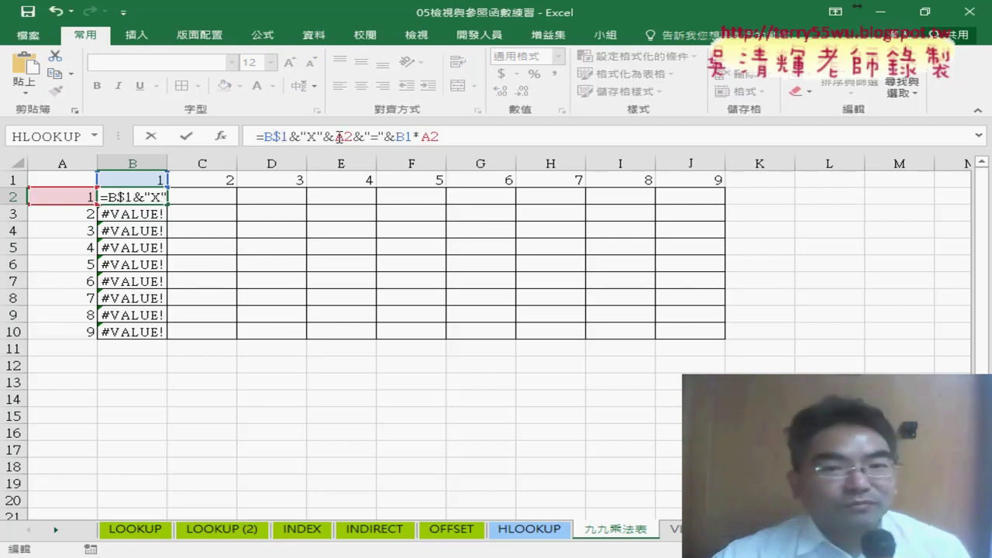
{"action": "key", "text": "Right"}
{"action": "key", "text": "Right"}
{"action": "key", "text": "Right"}
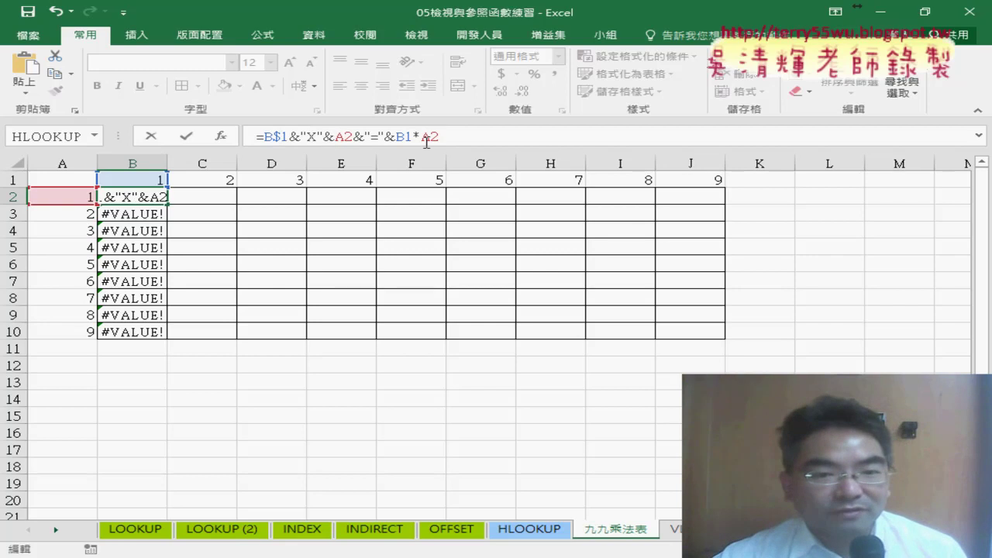
{"action": "type", "text": "$"}
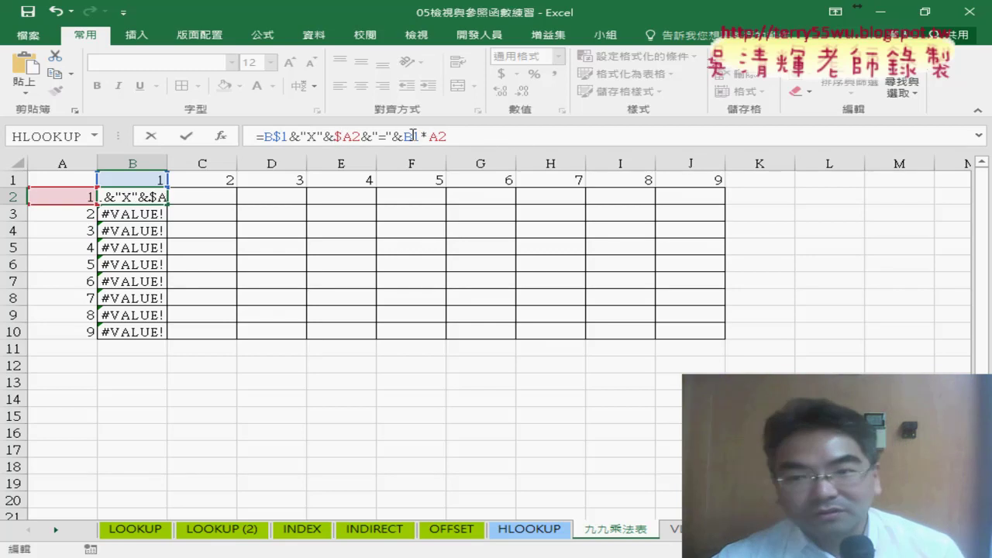
{"action": "key", "text": "Right"}
{"action": "key", "text": "Right"}
{"action": "key", "text": "Right"}
{"action": "type", "text": "$"}
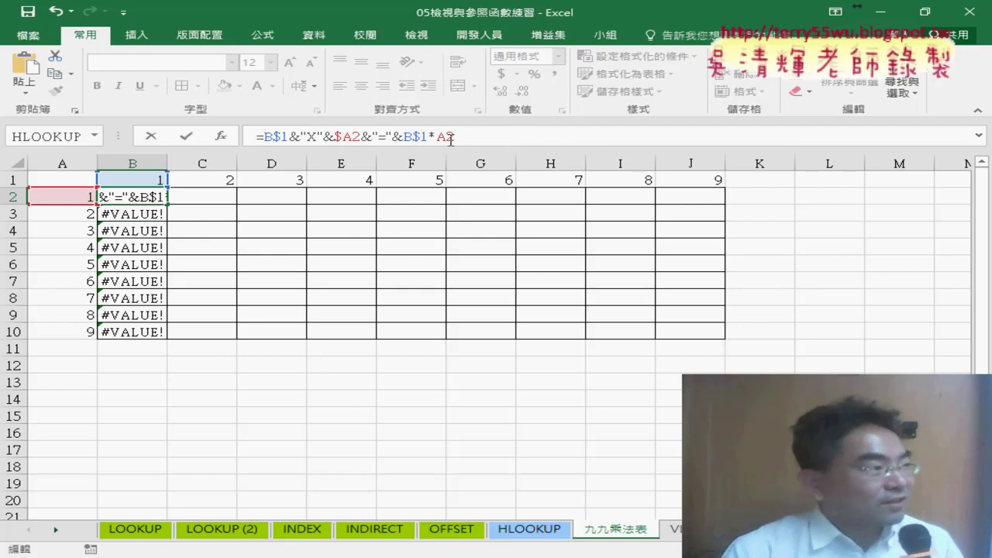
{"action": "key", "text": "Right"}
{"action": "key", "text": "Right"}
{"action": "type", "text": "$"}
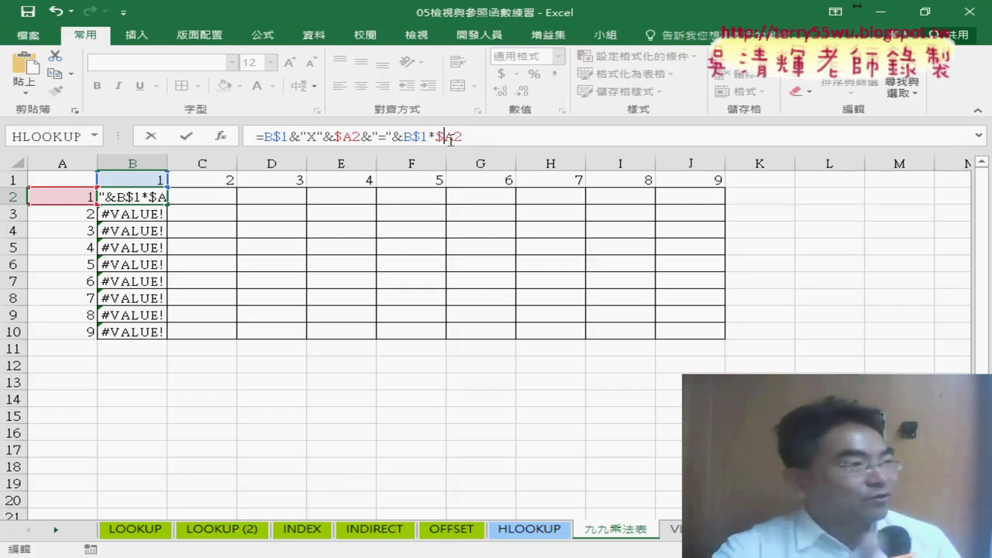
{"action": "left_click", "coordinate": [186, 136]}
{"action": "mouse_move", "coordinate": [166, 204]}
{"action": "left_mouse_down"}
{"action": "mouse_move", "coordinate": [162, 341]}
{"action": "mouse_move", "coordinate": [721, 344]}
{"action": "left_mouse_up"}
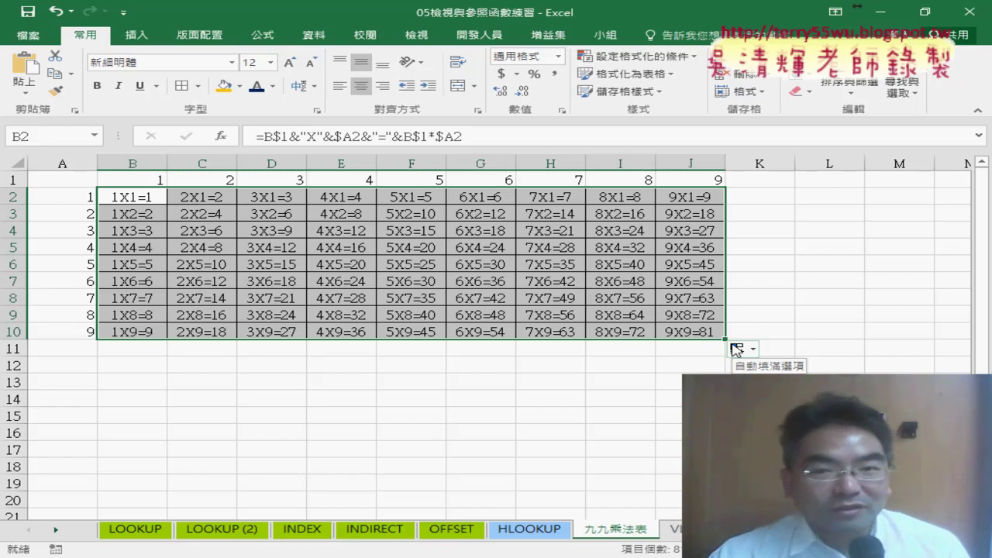
Point out the header column A and row 1, then Ctrl-drag the 九九乘法表 tab to copy it.
{"action": "left_click", "coordinate": [62, 164]}
{"action": "left_click", "coordinate": [13, 179]}
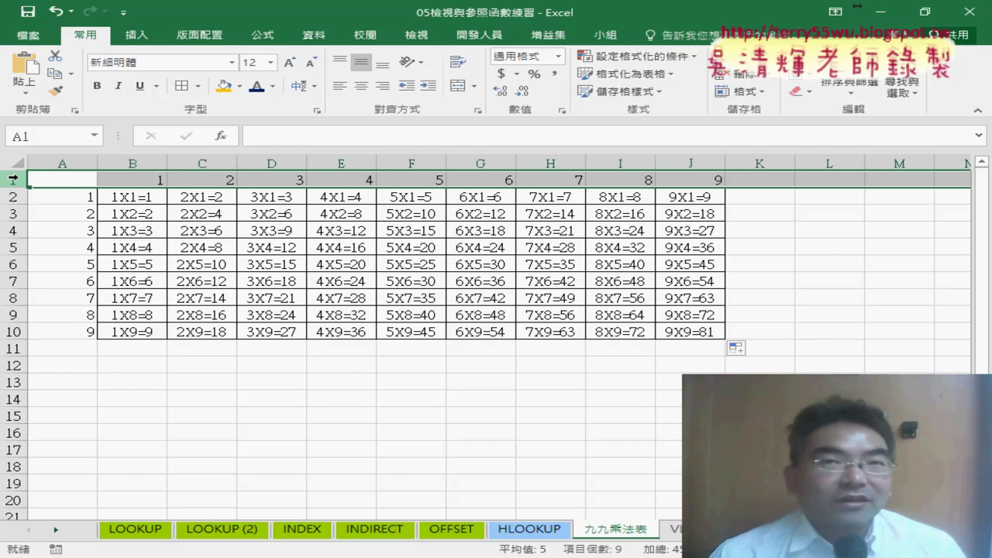
{"action": "left_click", "coordinate": [149, 199]}
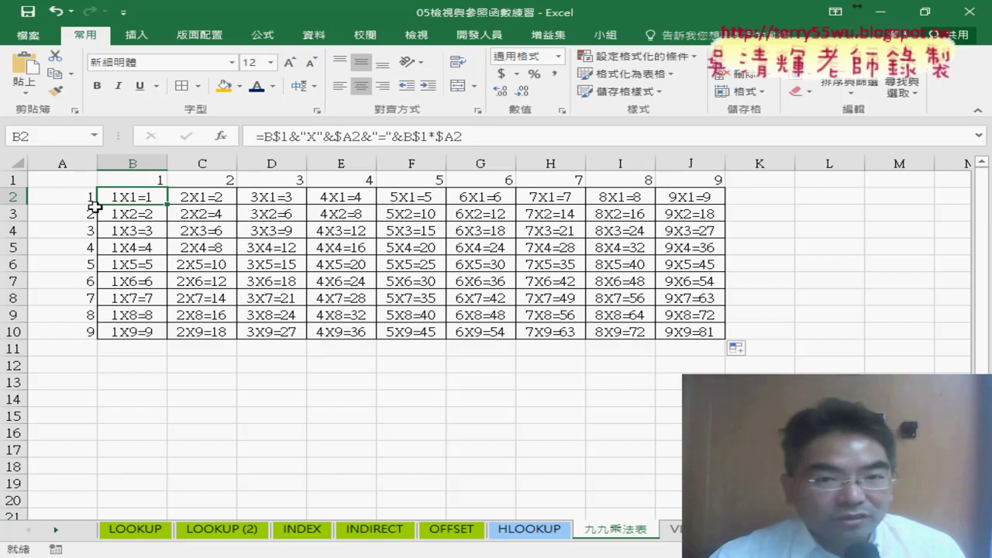
{"action": "left_click_drag", "start_coordinate": [609, 534], "coordinate": [674, 533]}
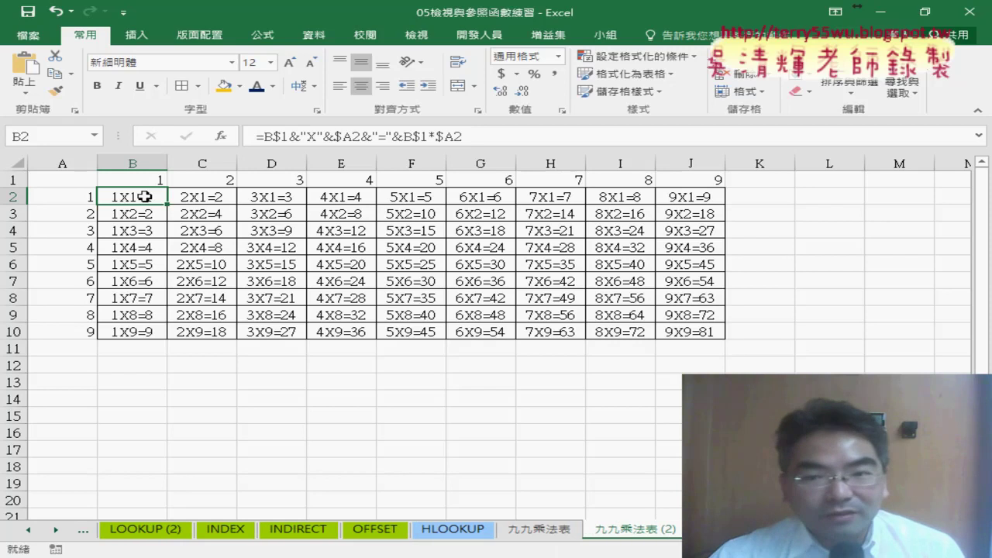
Delete the values in A1:J10 on 九九乘法表 (2) and clear their formats.
{"action": "left_click_drag", "start_coordinate": [145, 197], "coordinate": [690, 332]}
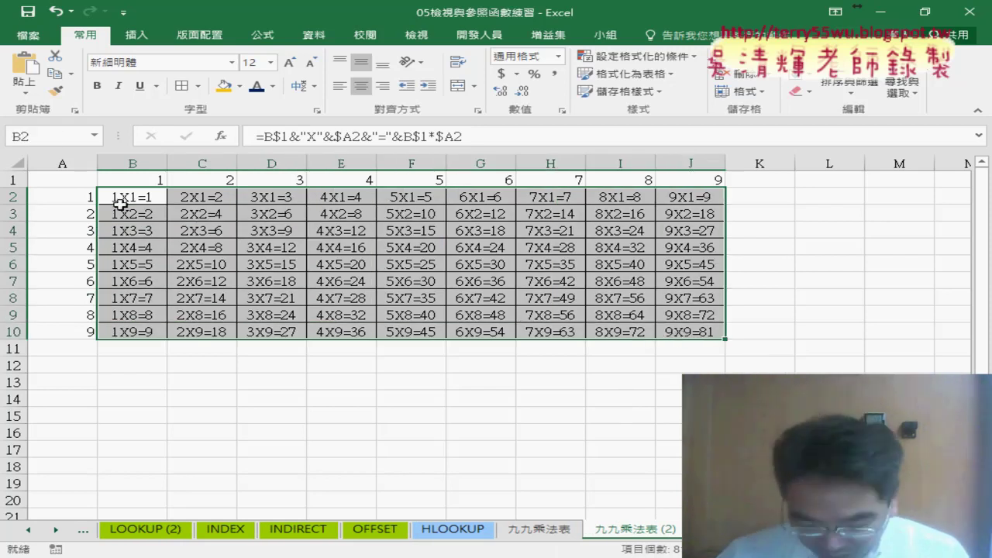
{"action": "left_click_drag", "start_coordinate": [62, 179], "coordinate": [684, 334]}
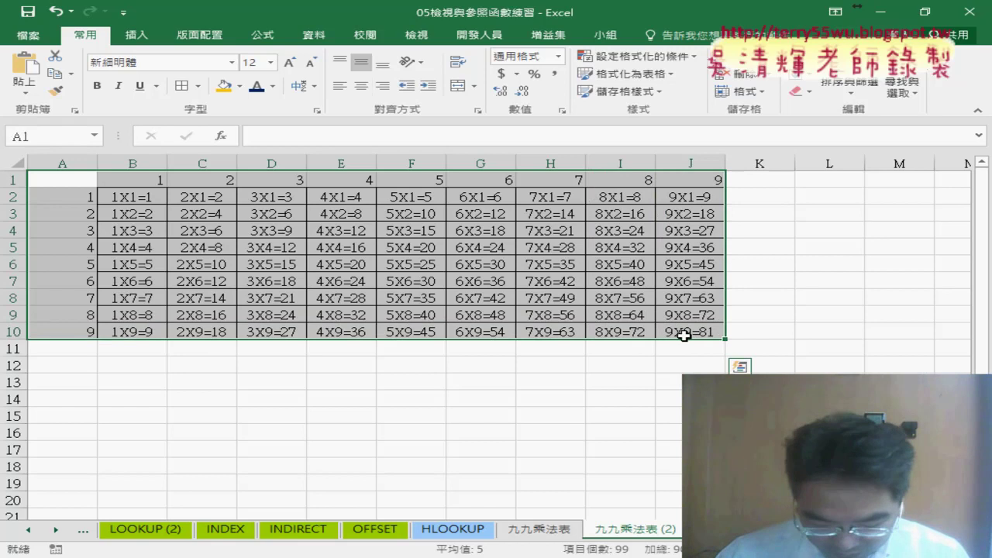
{"action": "key", "text": "Delete"}
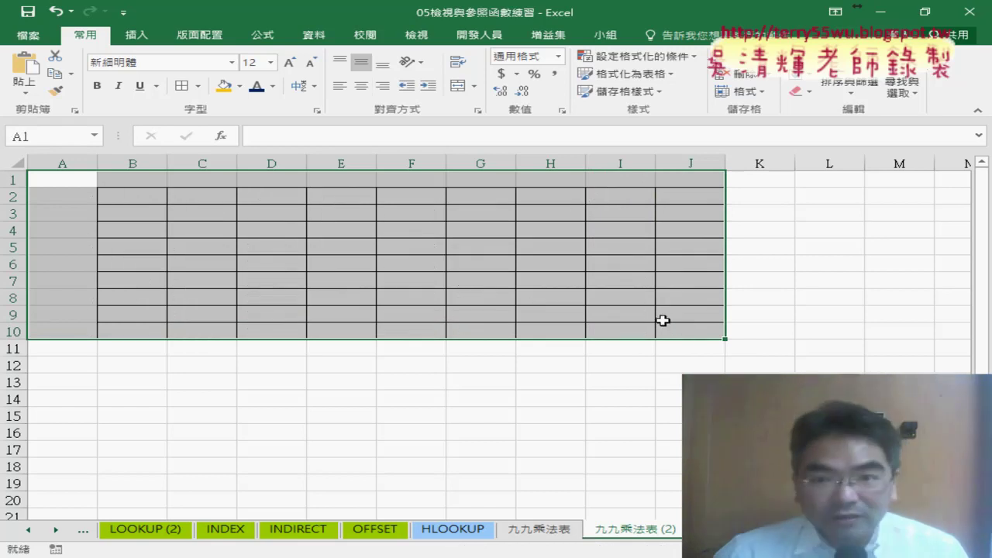
{"action": "left_click", "coordinate": [802, 91]}
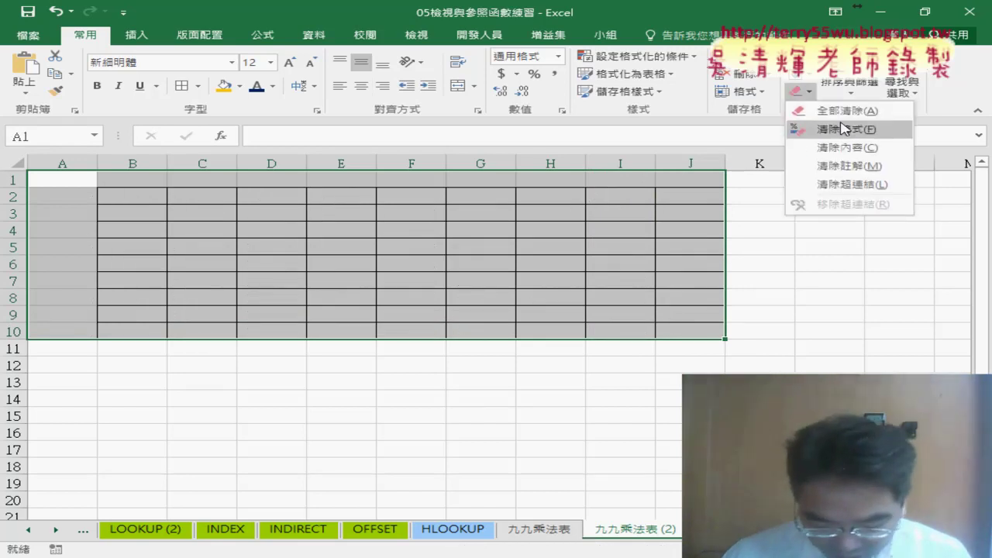
{"action": "left_click", "coordinate": [841, 127]}
{"action": "left_click", "coordinate": [88, 184]}
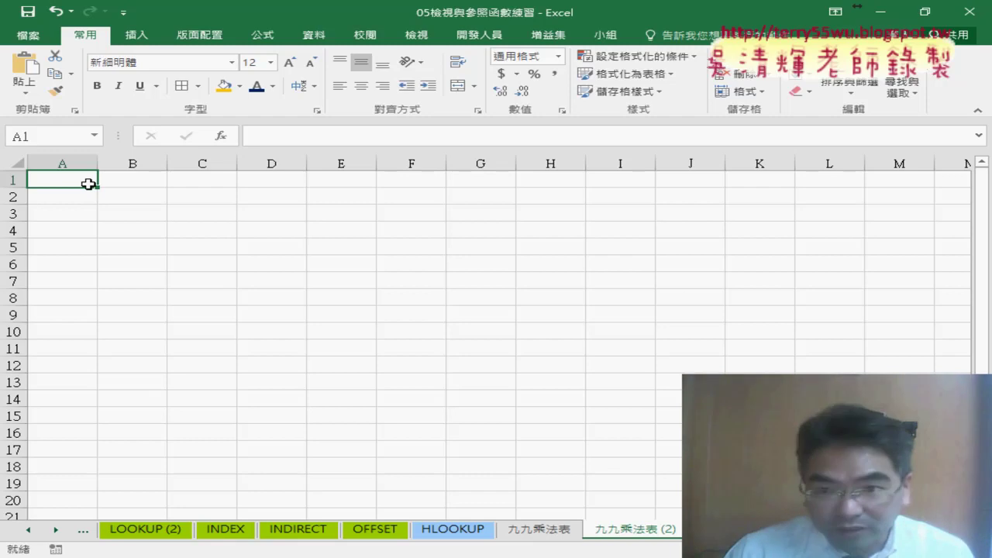
Insert =COLUMN() into A1 from the function list.
{"action": "type", "text": "="}
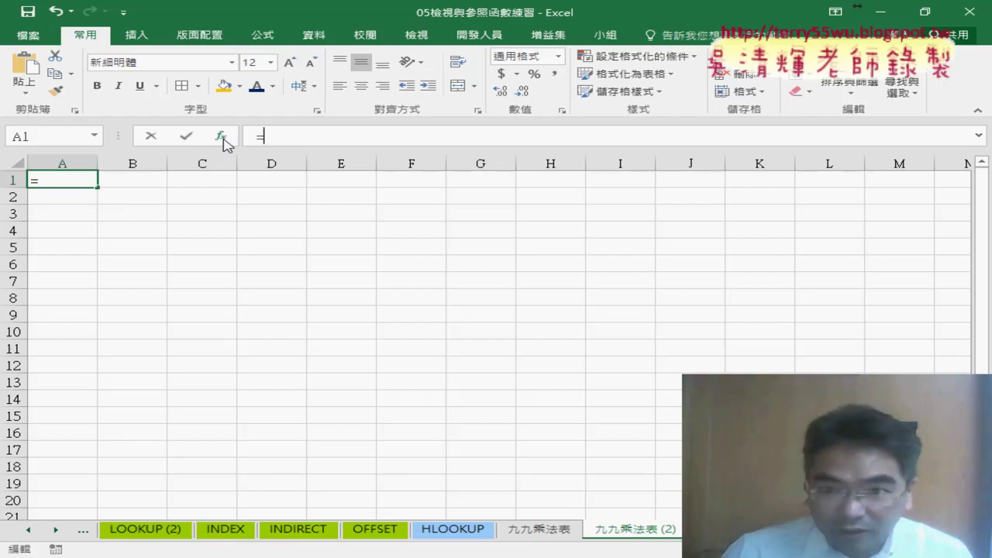
{"action": "left_click", "coordinate": [222, 142]}
{"action": "mouse_move", "coordinate": [771, 251]}
{"action": "left_mouse_down"}
{"action": "mouse_move", "coordinate": [773, 279]}
{"action": "mouse_move", "coordinate": [769, 264]}
{"action": "left_mouse_up"}
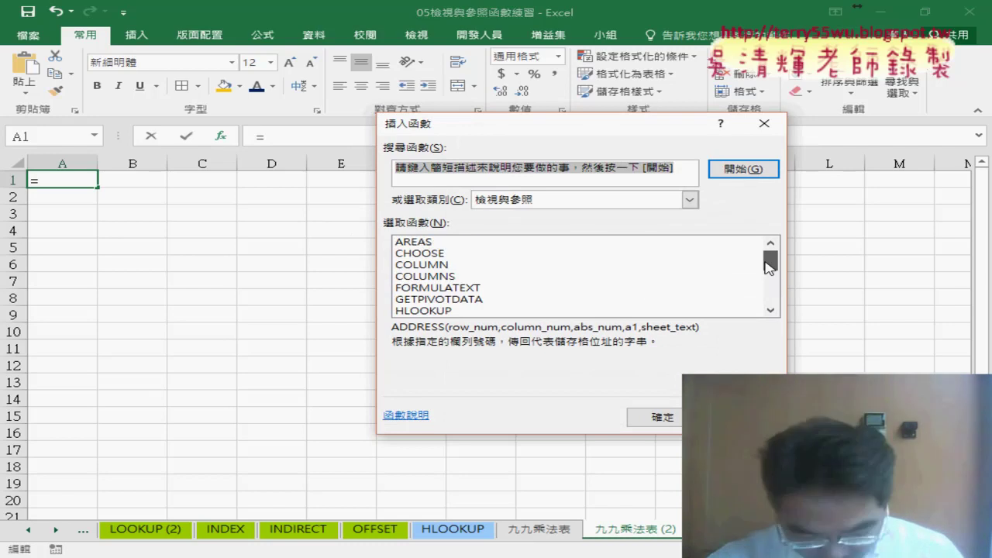
{"action": "double_click", "coordinate": [422, 264]}
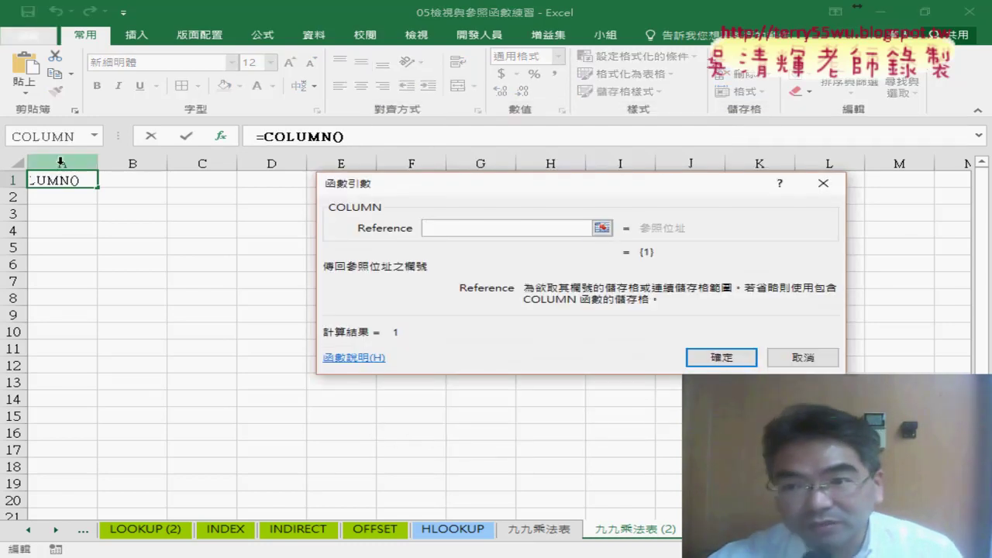
{"action": "left_click", "coordinate": [705, 355]}
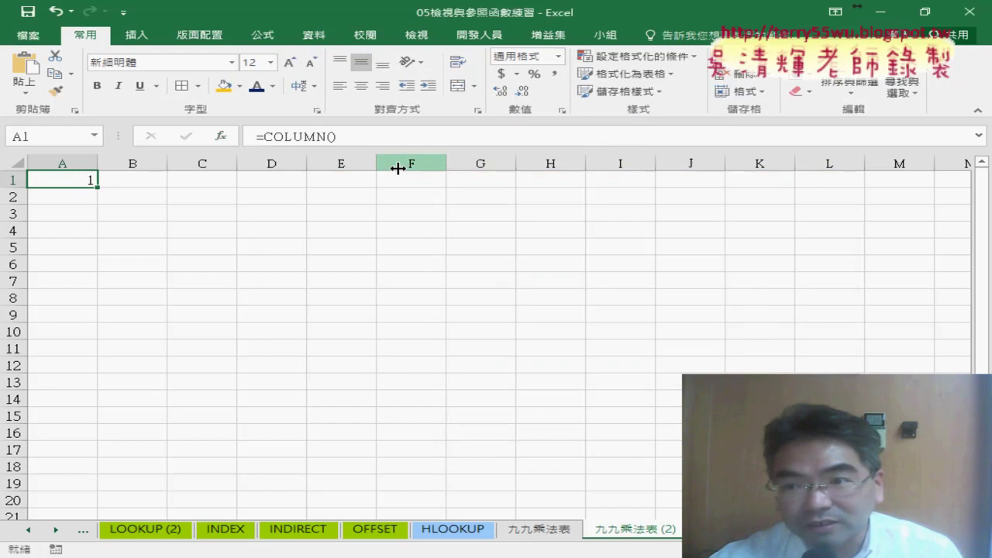
Extend A1's formula to =COLUMN()&"X"&ROW()&"="&COLUMN()*ROW(), showing 1X1=1.
{"action": "left_click", "coordinate": [361, 139]}
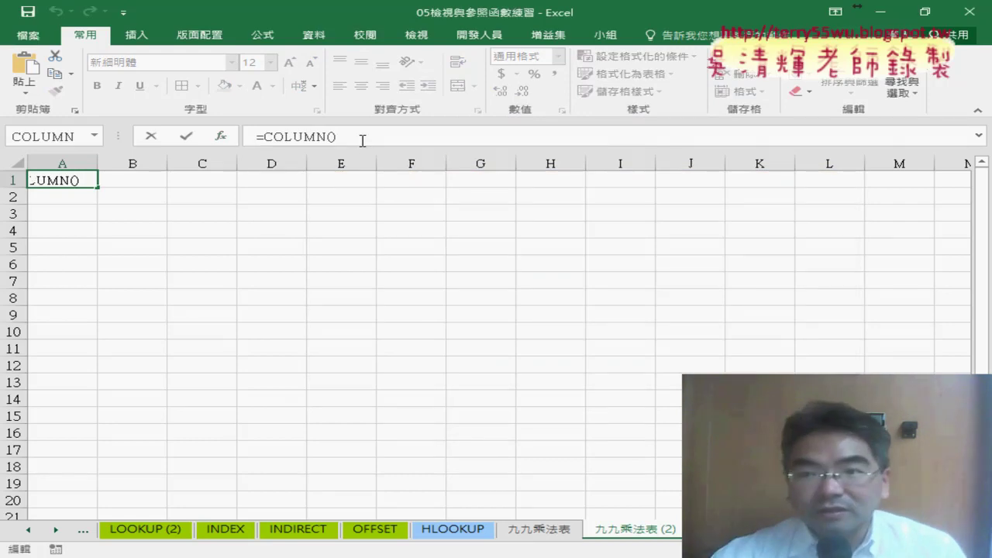
{"action": "type", "text": "&\""}
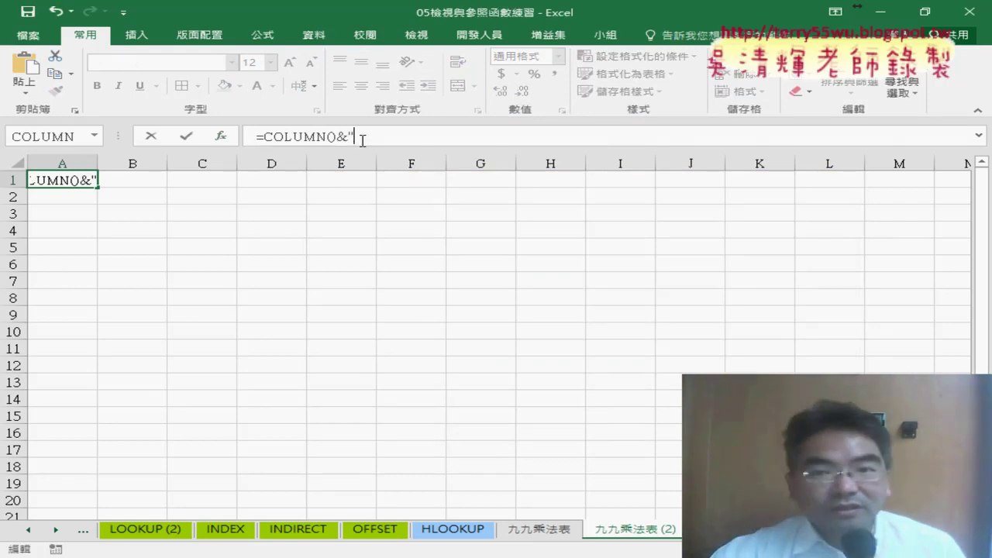
{"action": "type", "text": "X\"&"}
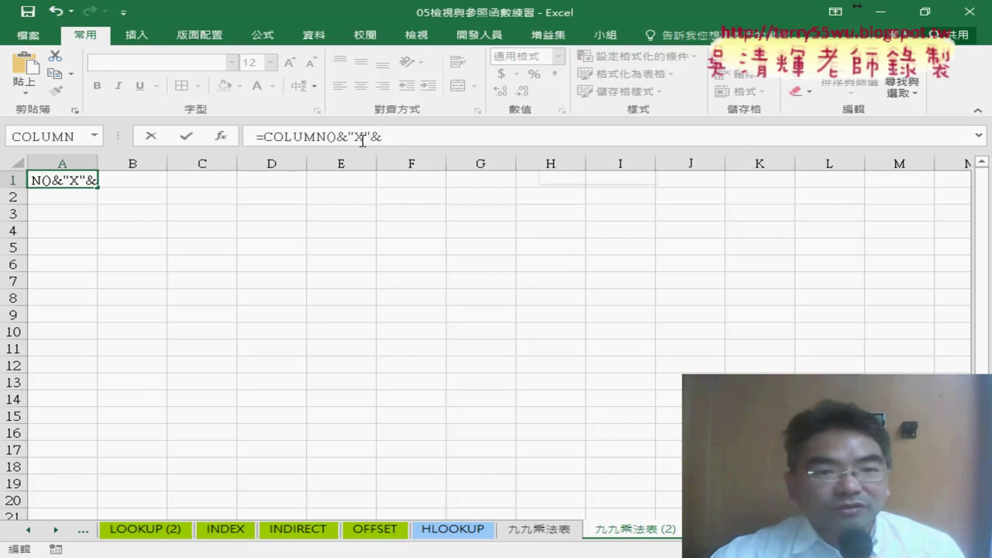
{"action": "type", "text": "row("}
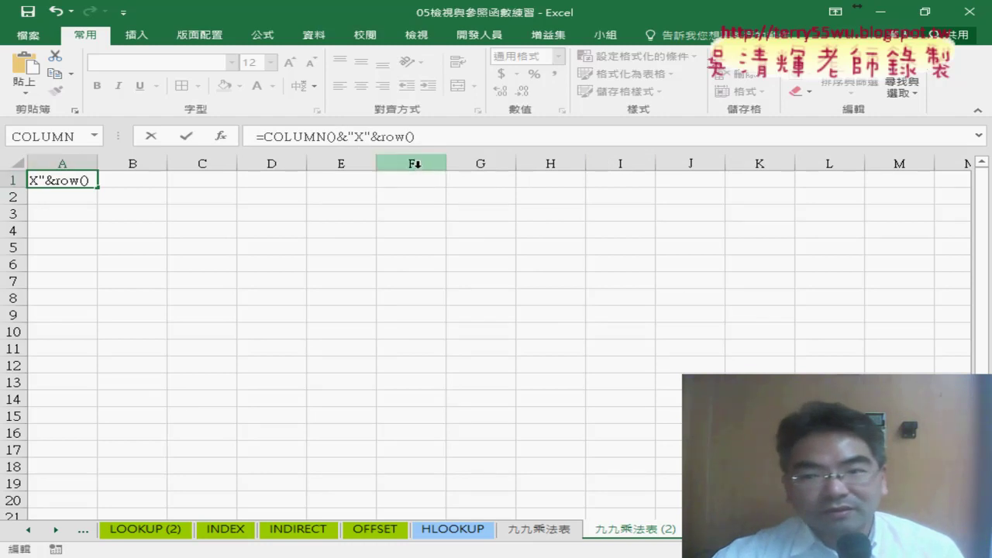
{"action": "type", "text": "&"}
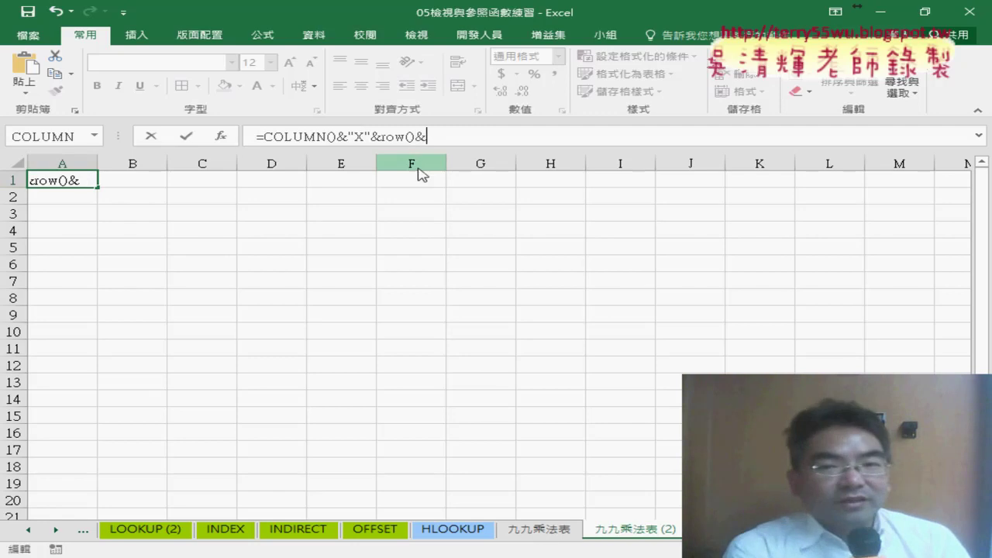
{"action": "type", "text": "+"}
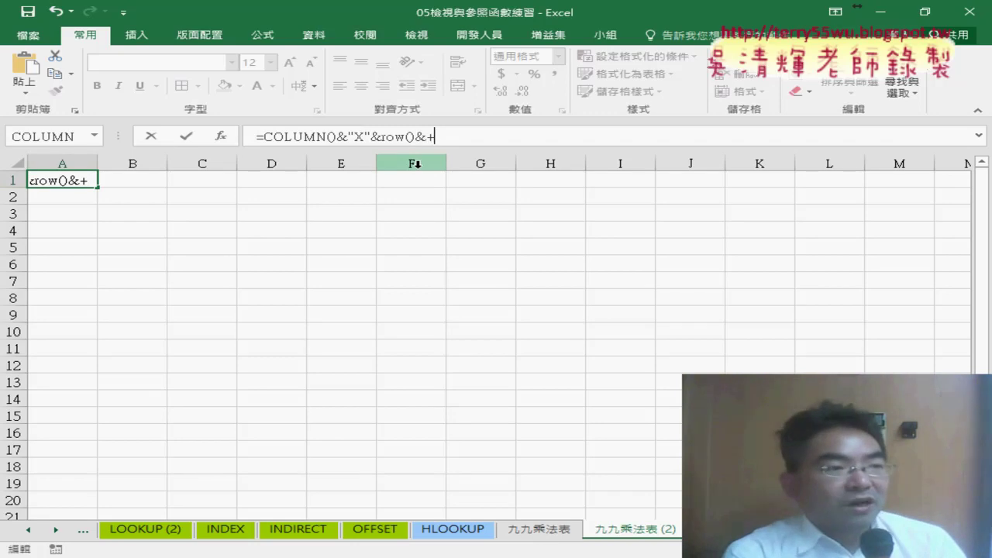
{"action": "key", "text": "BackSpace"}
{"action": "type", "text": "\""}
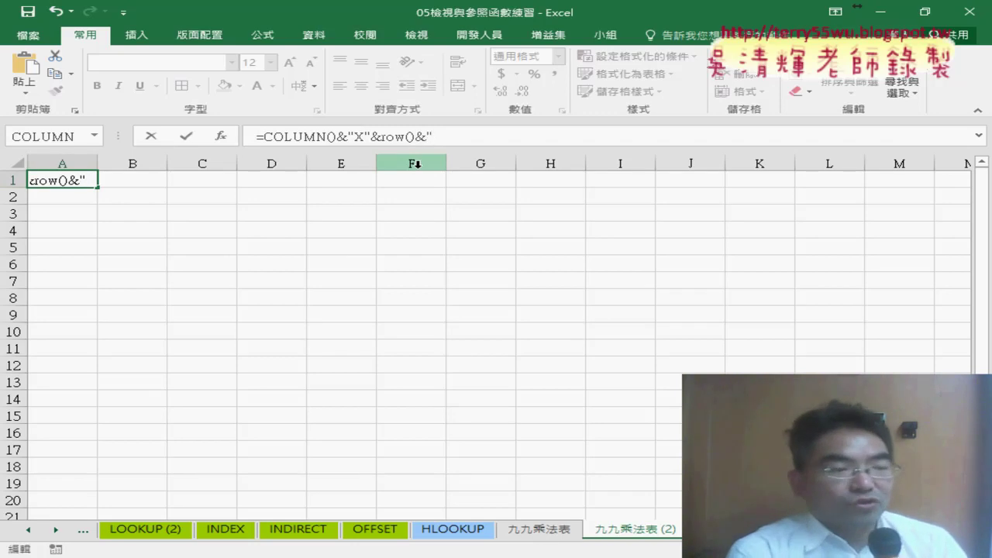
{"action": "type", "text": "=\"&"}
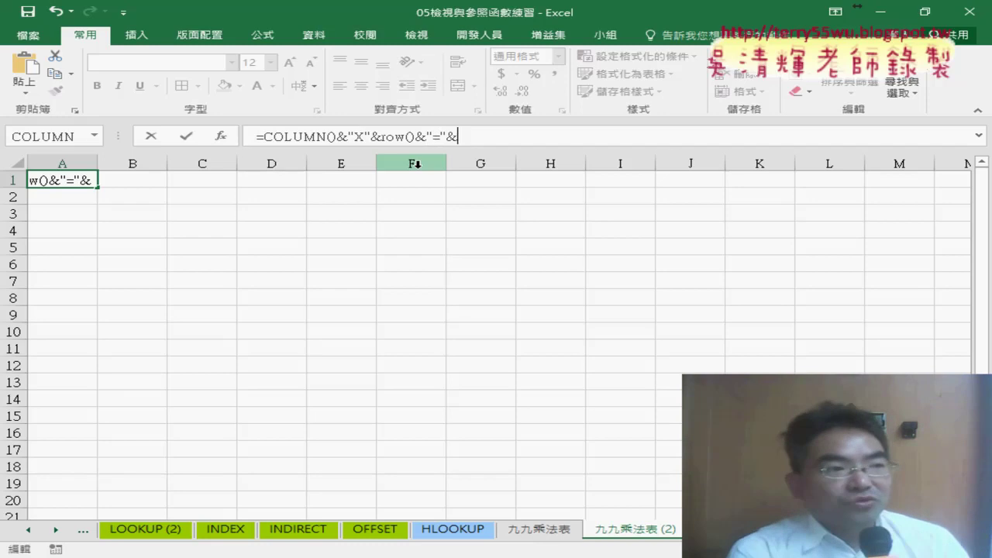
{"action": "left_click_drag", "start_coordinate": [264, 137], "coordinate": [415, 137]}
{"action": "key", "text": "ctrl+c"}
{"action": "left_click", "coordinate": [474, 139]}
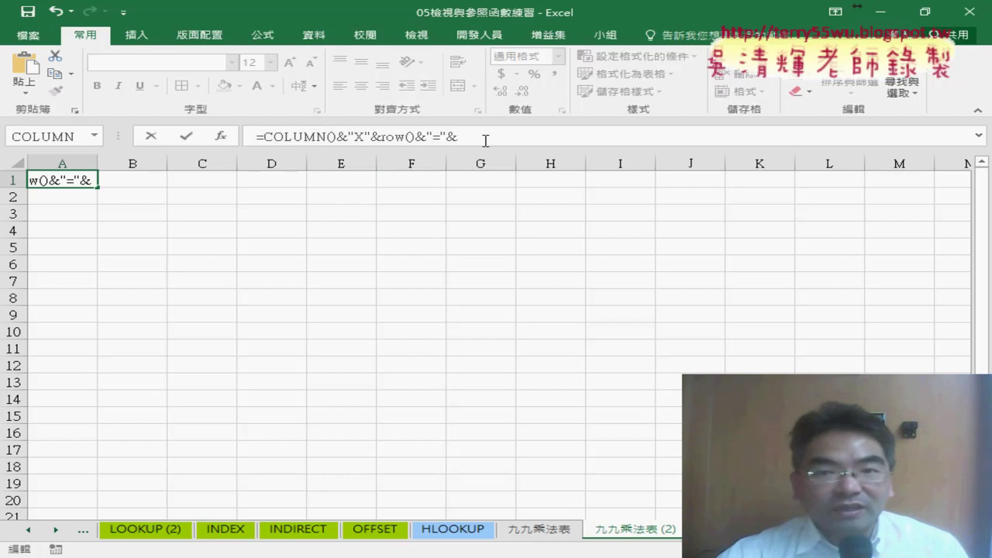
{"action": "key", "text": "ctrl+v"}
{"action": "left_click_drag", "start_coordinate": [530, 138], "coordinate": [576, 137]}
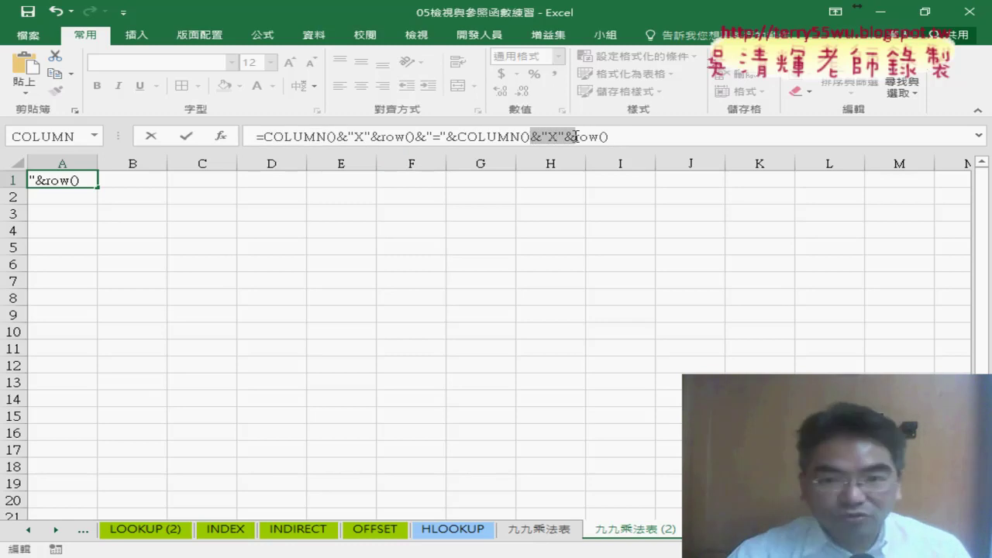
{"action": "type", "text": "*"}
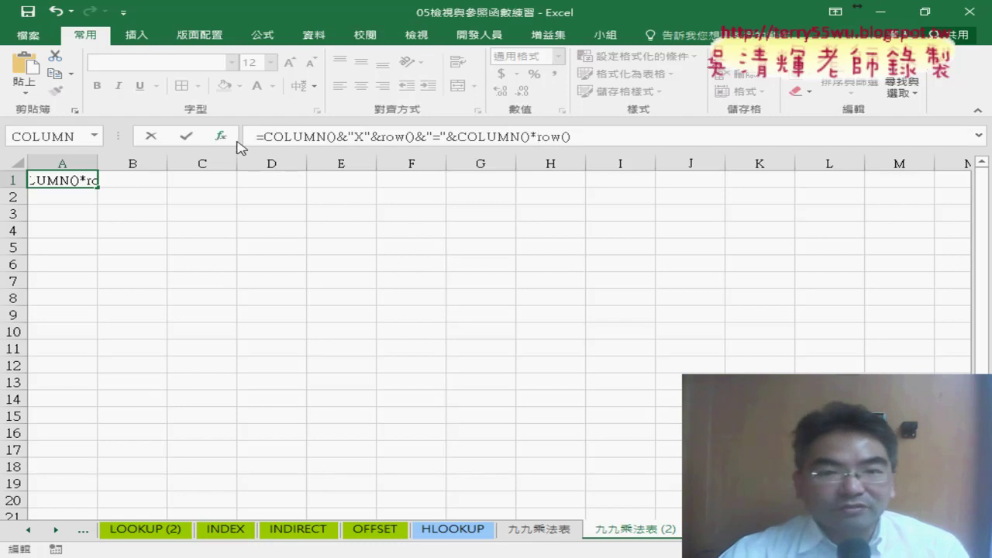
{"action": "left_click", "coordinate": [187, 138]}
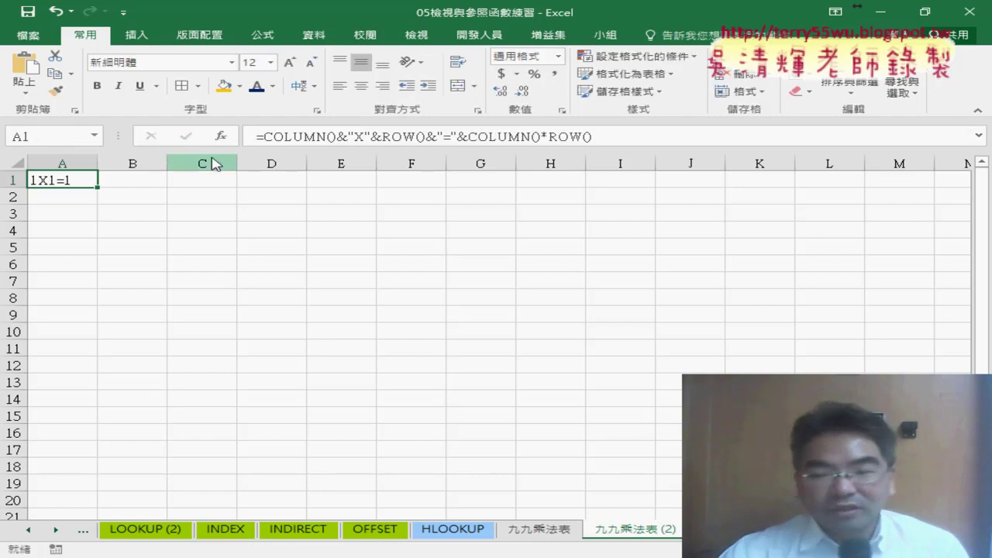
Center A1 and fill its formula across to I1 and down to row 9.
{"action": "left_click", "coordinate": [362, 85]}
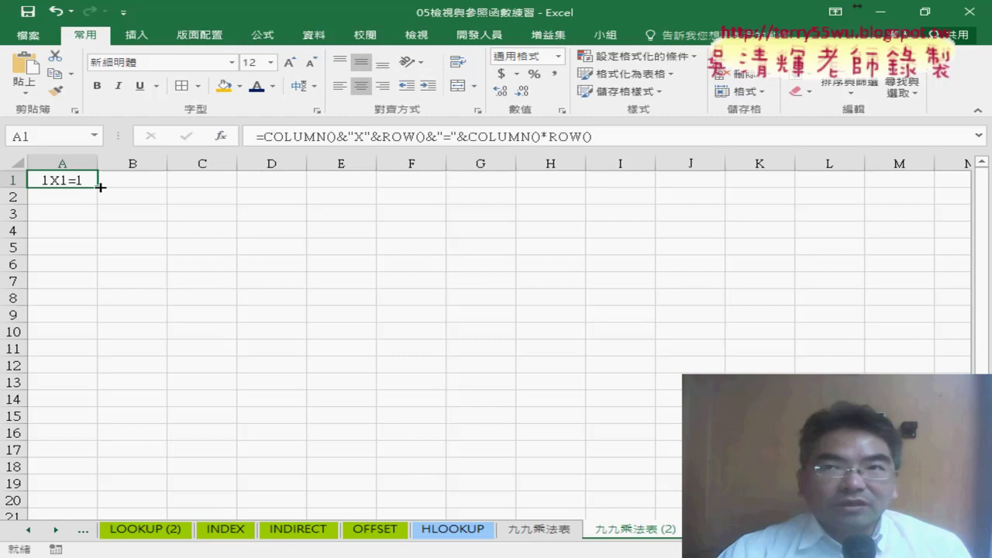
{"action": "left_click_drag", "start_coordinate": [100, 187], "coordinate": [651, 188]}
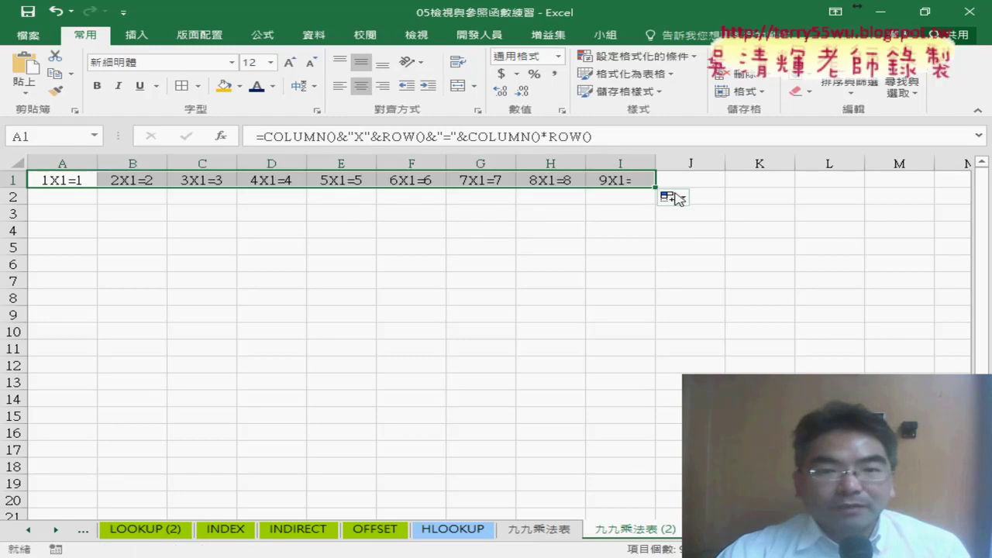
{"action": "left_click_drag", "start_coordinate": [656, 187], "coordinate": [660, 323]}
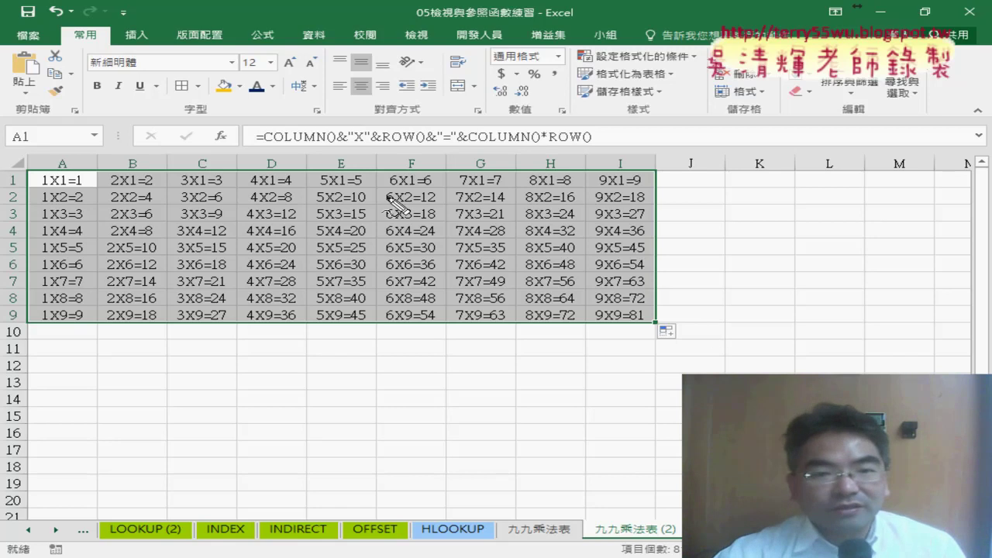
{"action": "left_click_drag", "start_coordinate": [266, 143], "coordinate": [411, 141]}
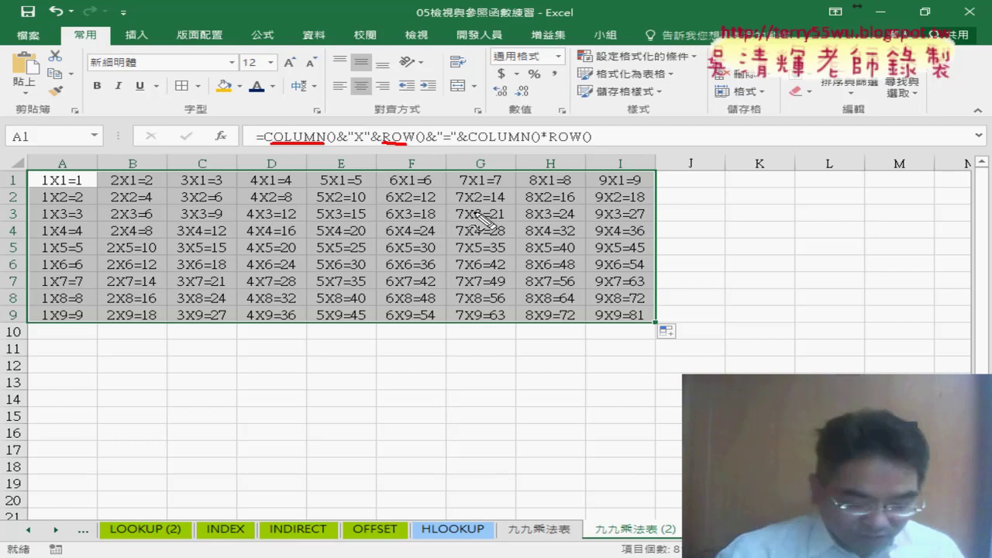
Compare the 九九乘法表 sheet with 九九乘法表 (2), ending on 九九乘法表 with B2 selected.
{"action": "key", "text": "Escape"}
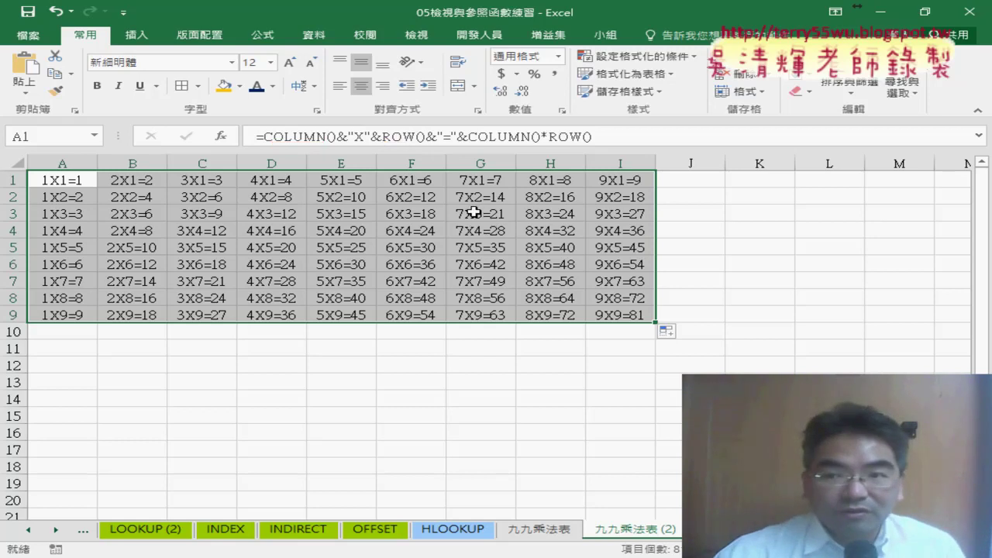
{"action": "left_click", "coordinate": [535, 530]}
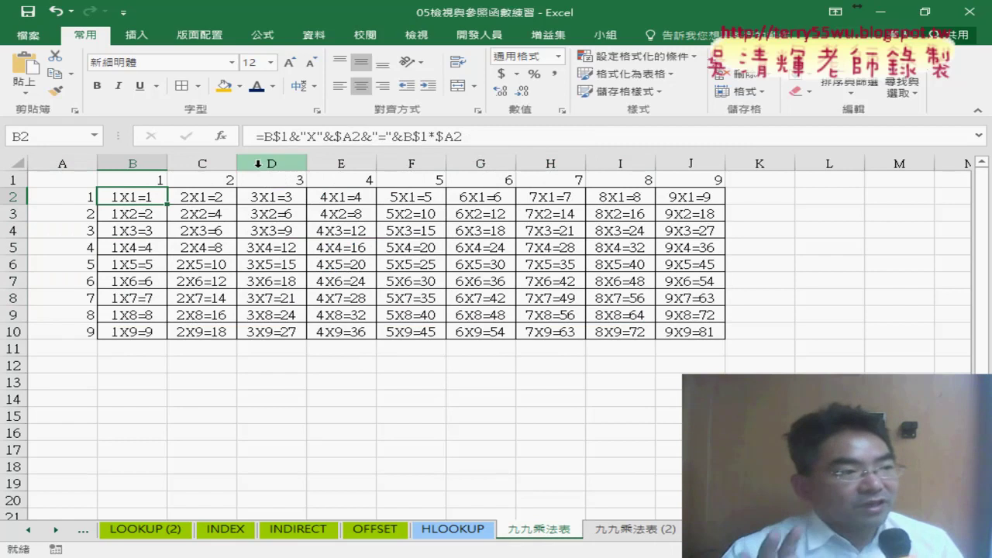
{"action": "left_click", "coordinate": [14, 179]}
{"action": "left_click", "coordinate": [65, 164]}
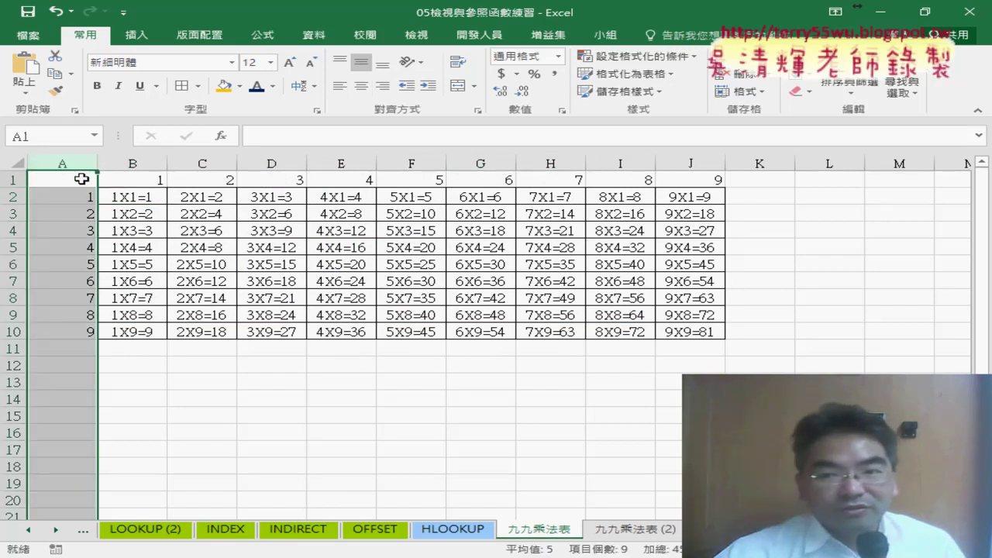
{"action": "left_click_drag", "start_coordinate": [134, 197], "coordinate": [698, 332]}
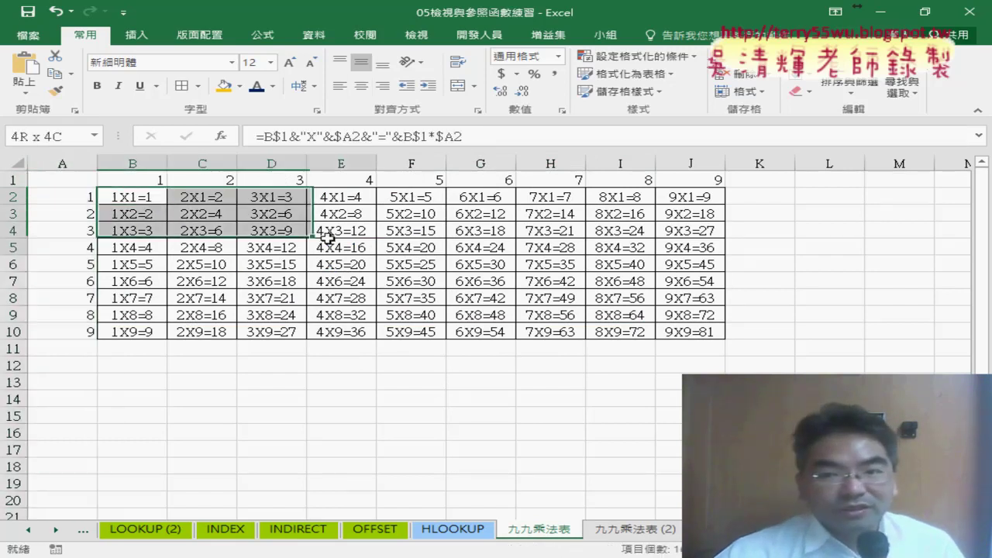
{"action": "left_click", "coordinate": [634, 534]}
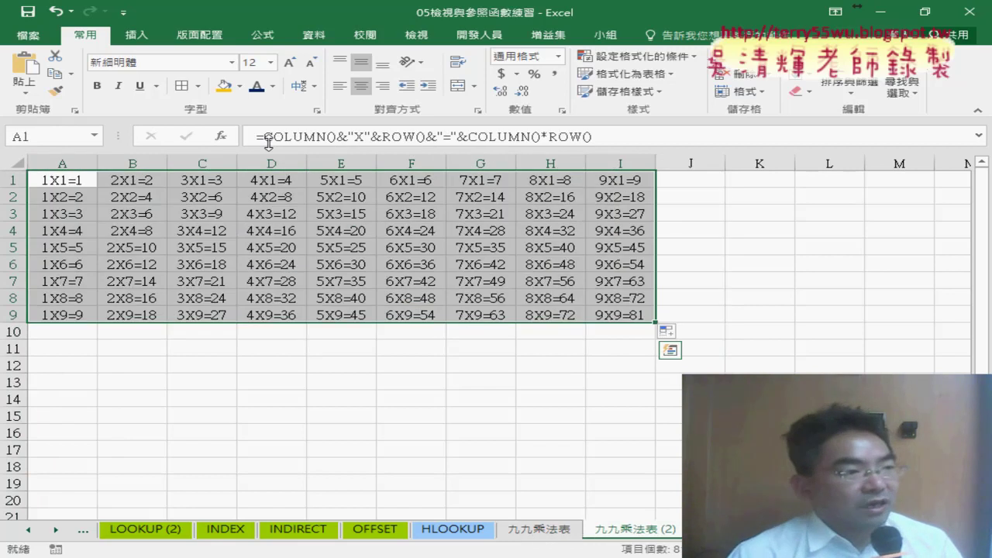
{"action": "left_click", "coordinate": [568, 534]}
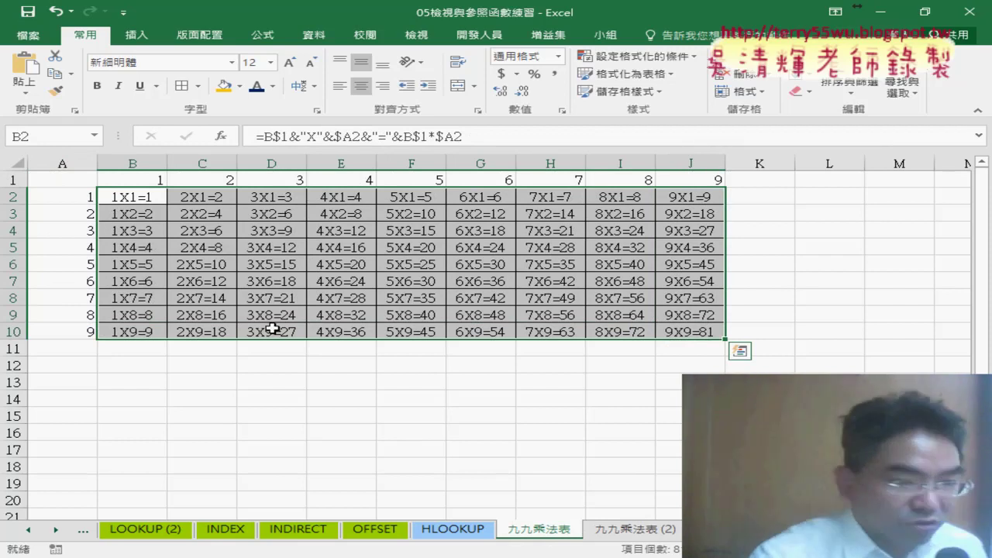
{"action": "left_click", "coordinate": [136, 198]}
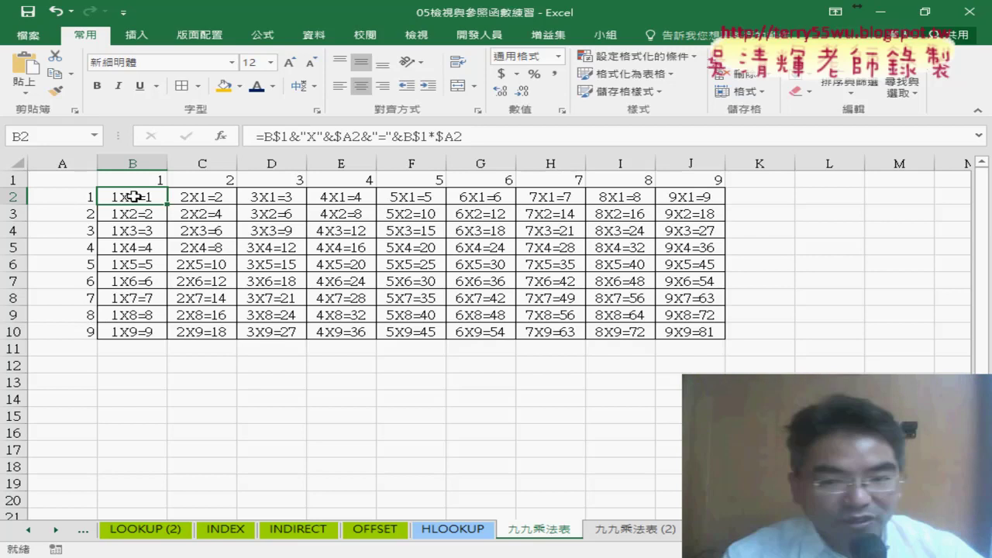
{"action": "left_click_drag", "start_coordinate": [133, 197], "coordinate": [689, 332]}
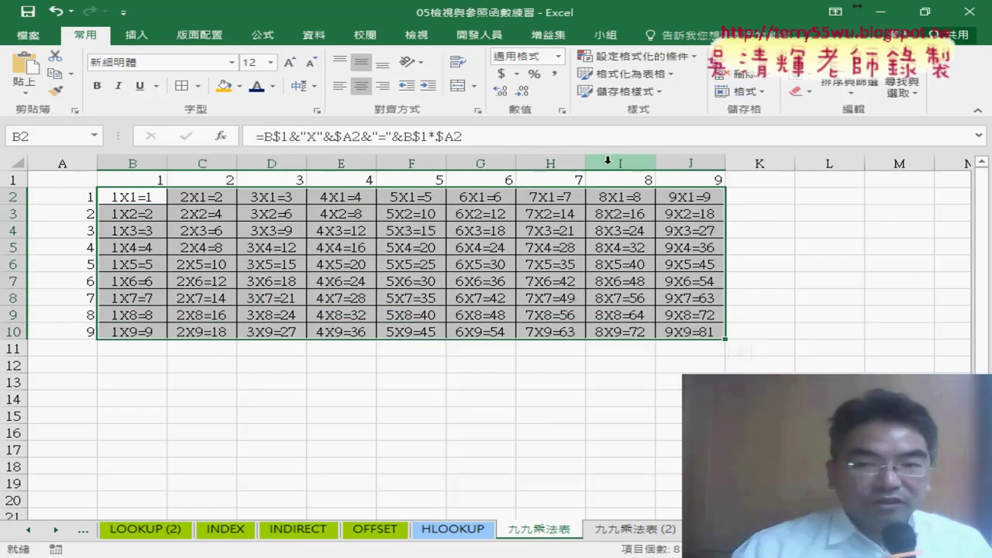
{"action": "key", "text": "ctrl+2"}
{"action": "left_click_drag", "start_coordinate": [603, 180], "coordinate": [616, 175]}
{"action": "mouse_move", "coordinate": [122, 190]}
{"action": "left_mouse_down"}
{"action": "mouse_move", "coordinate": [543, 304]}
{"action": "mouse_move", "coordinate": [709, 335]}
{"action": "left_mouse_up"}
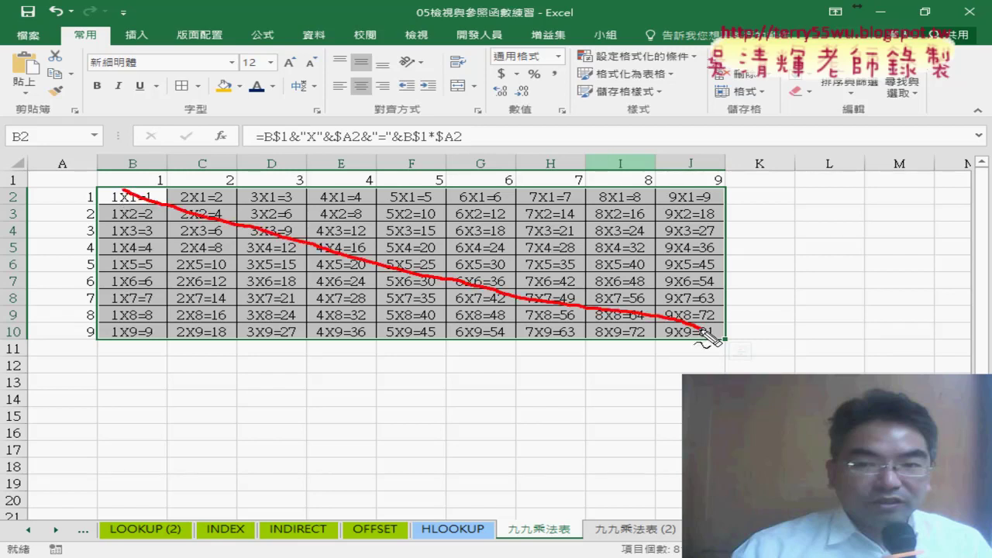
{"action": "mouse_move", "coordinate": [701, 191]}
{"action": "left_mouse_down"}
{"action": "mouse_move", "coordinate": [632, 225]}
{"action": "mouse_move", "coordinate": [135, 333]}
{"action": "left_mouse_up"}
{"action": "mouse_move", "coordinate": [159, 191]}
{"action": "left_mouse_down"}
{"action": "mouse_move", "coordinate": [161, 205]}
{"action": "mouse_move", "coordinate": [203, 219]}
{"action": "left_mouse_up"}
{"action": "left_click_drag", "start_coordinate": [281, 224], "coordinate": [271, 234]}
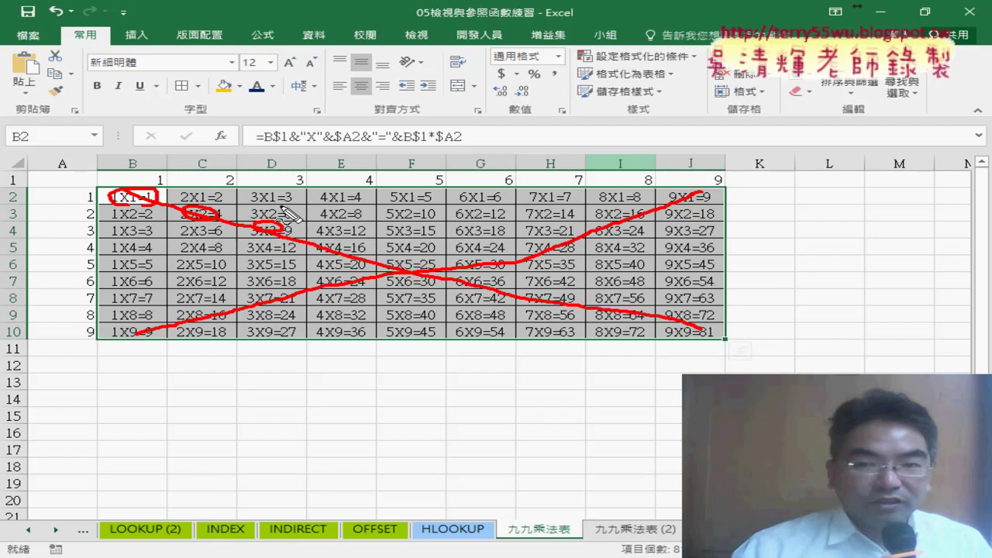
{"action": "key", "text": "Escape"}
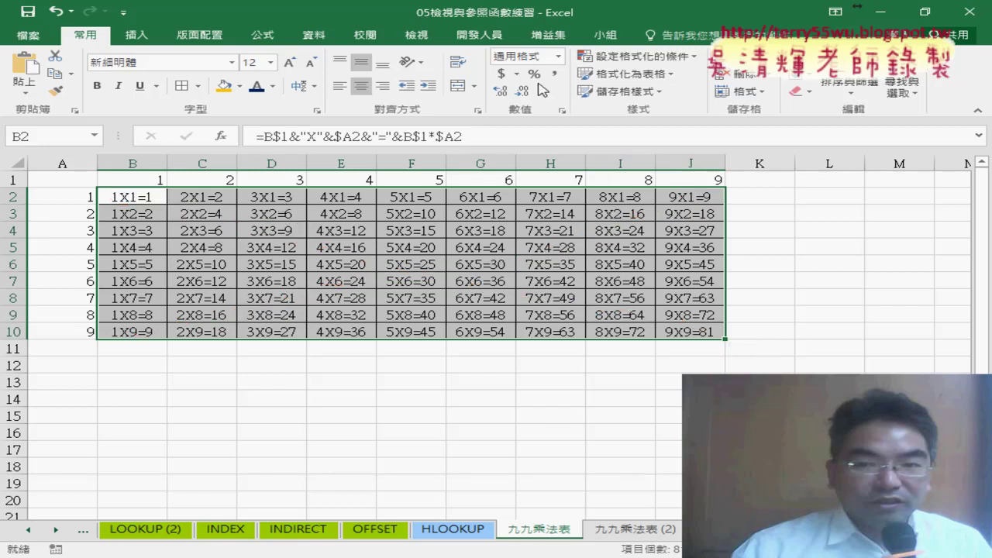
Preview a formula-based conditional formatting rule, cancel it, and deselect to view the yellow and orange diagonals.
{"action": "left_click", "coordinate": [643, 58]}
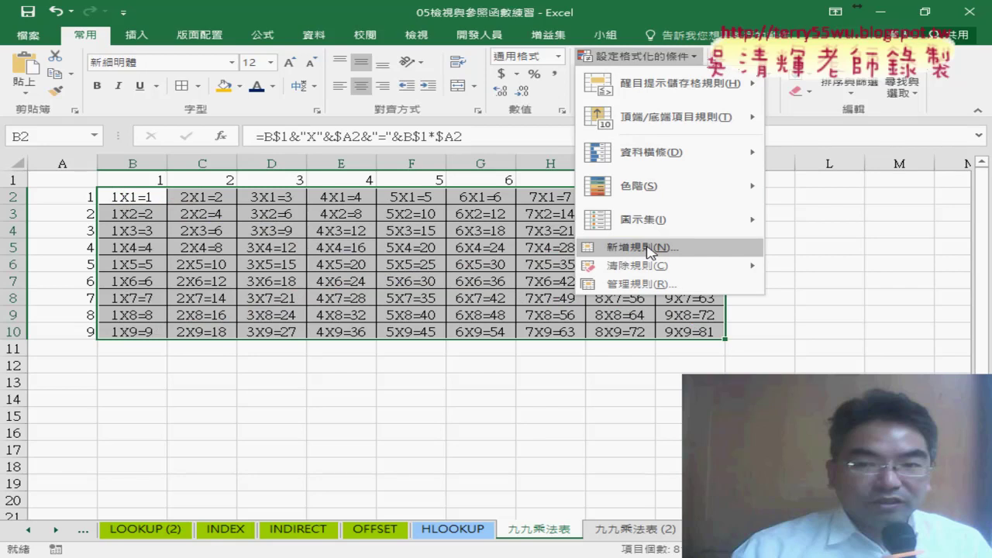
{"action": "left_click", "coordinate": [650, 252]}
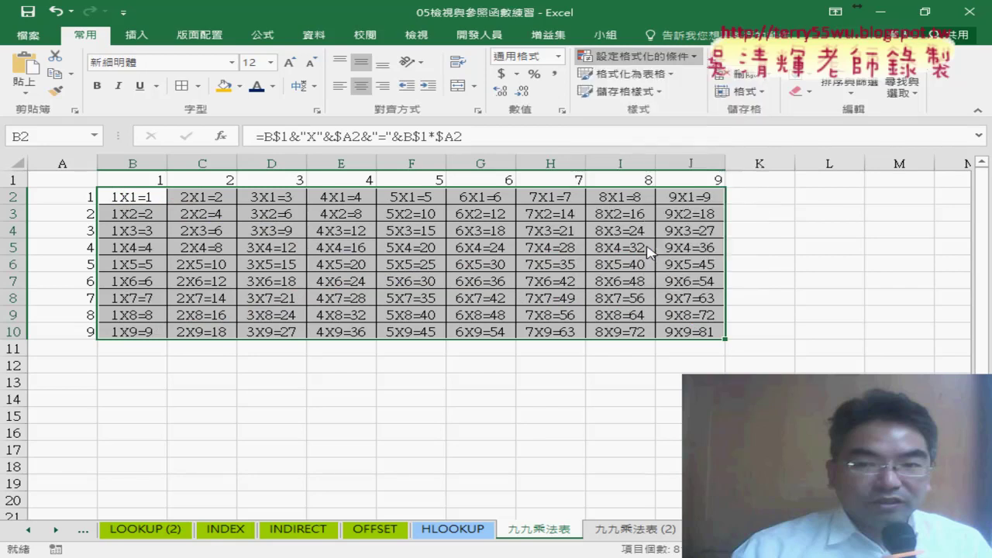
{"action": "left_click", "coordinate": [383, 265]}
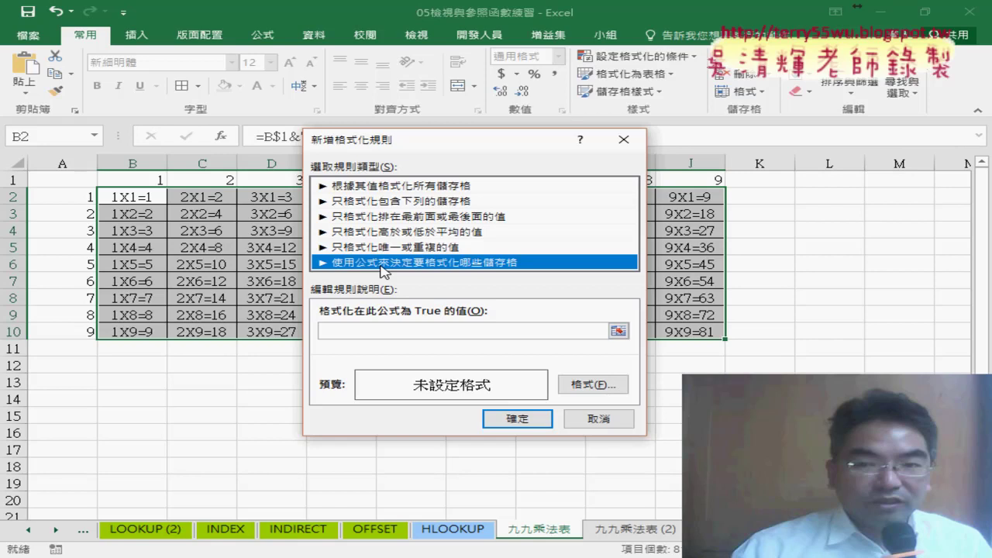
{"action": "left_click", "coordinate": [592, 418]}
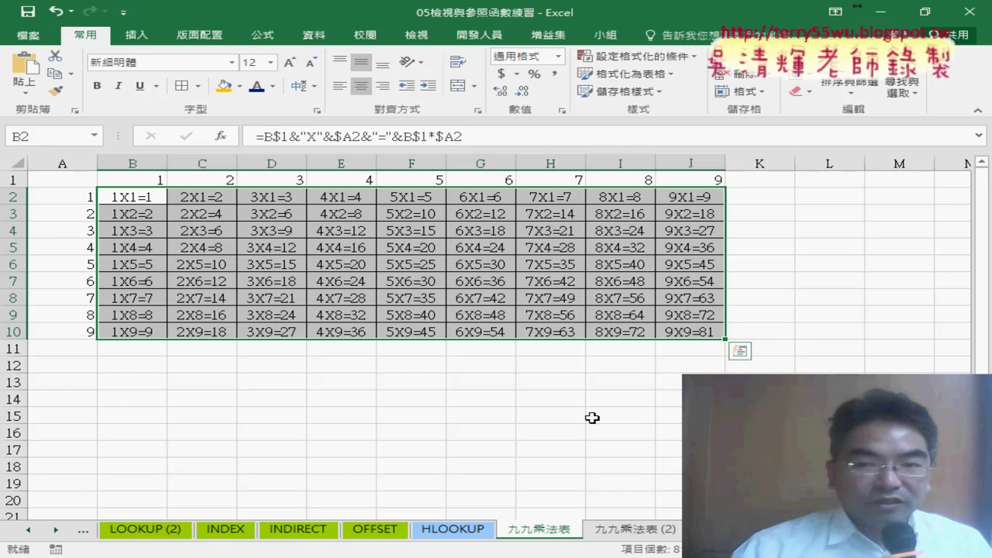
{"action": "left_click", "coordinate": [592, 418]}
{"action": "left_click", "coordinate": [440, 419]}
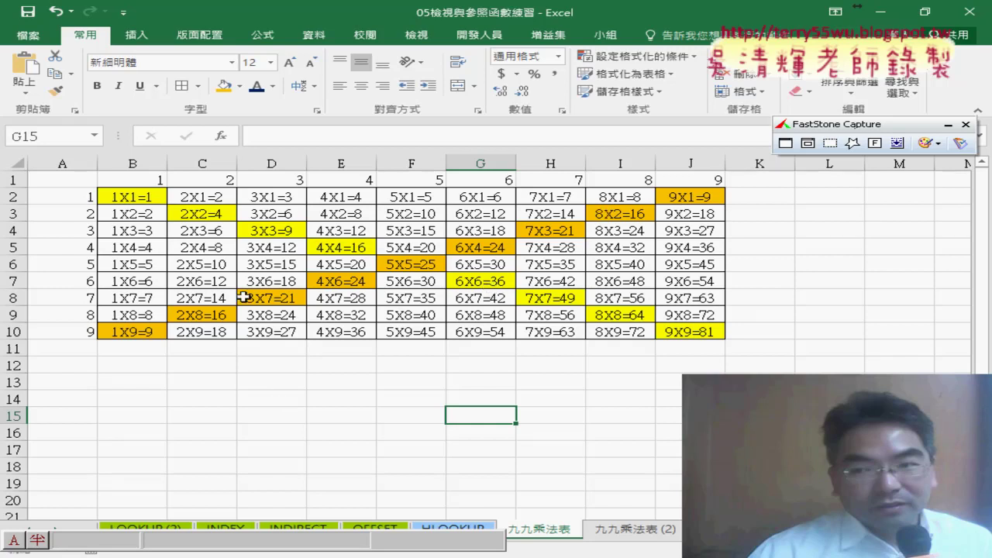
Browse the New Formatting Rule types, including the formula-based one, then cancel.
{"action": "left_click", "coordinate": [620, 389]}
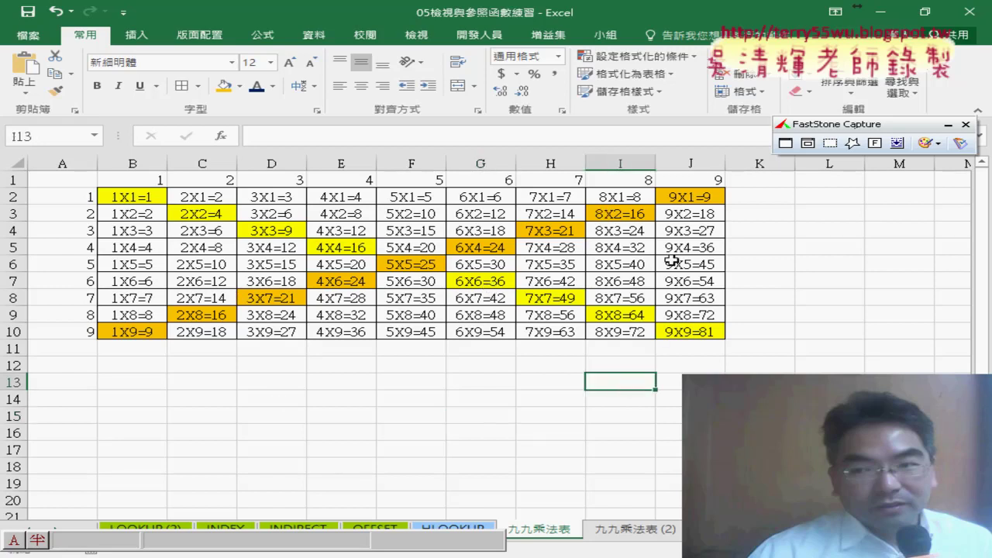
{"action": "left_click", "coordinate": [637, 57]}
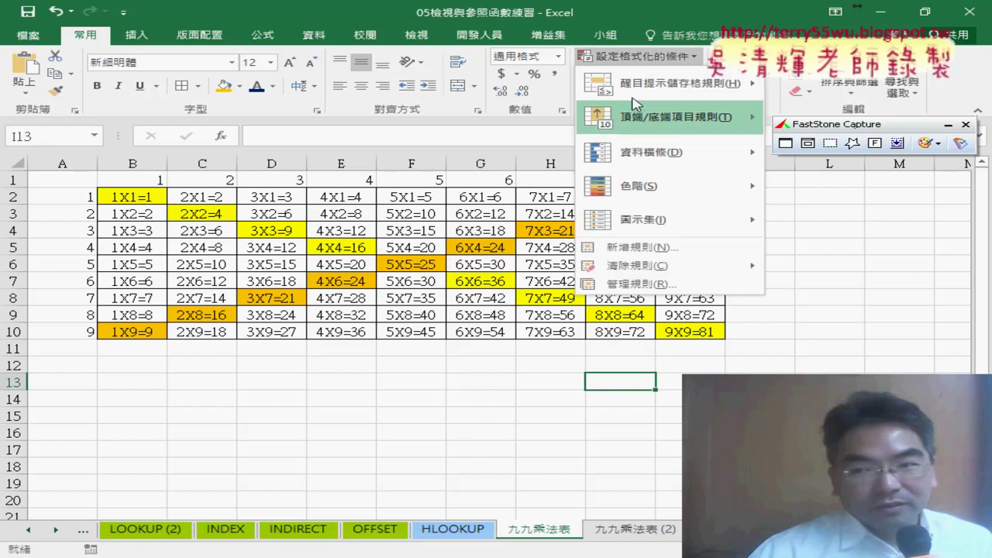
{"action": "left_click", "coordinate": [634, 248]}
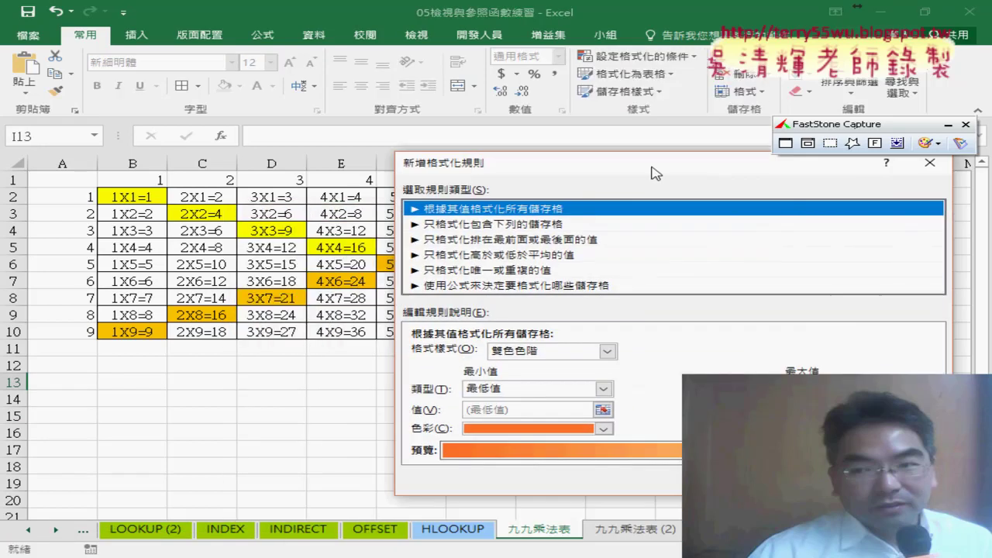
{"action": "left_click_drag", "start_coordinate": [653, 172], "coordinate": [569, 110]}
{"action": "left_click", "coordinate": [397, 192]}
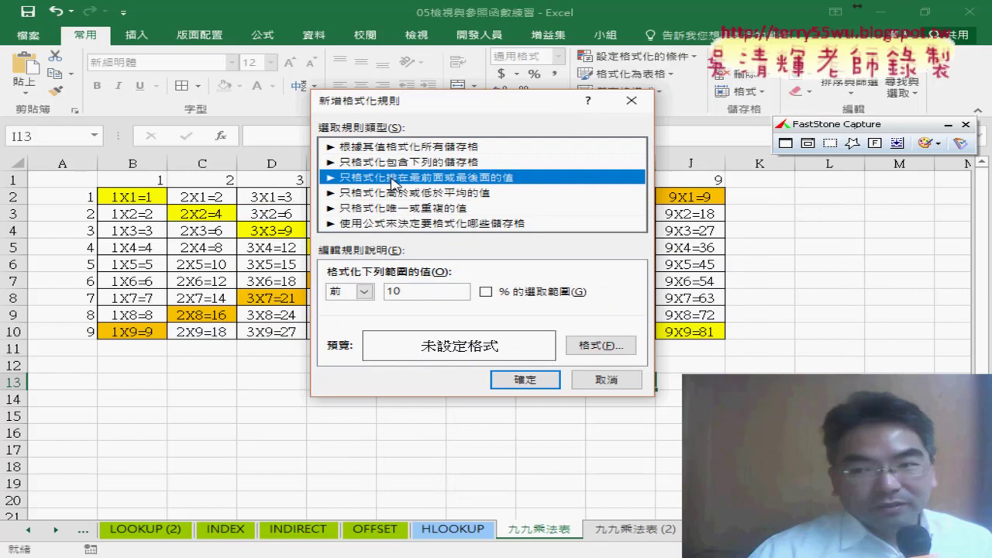
{"action": "left_click", "coordinate": [393, 208]}
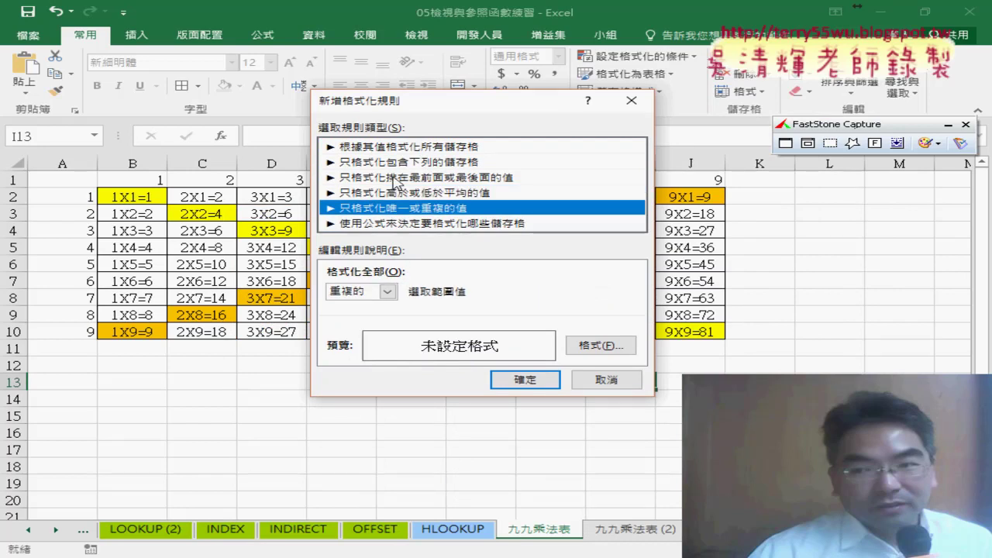
{"action": "left_click", "coordinate": [396, 224]}
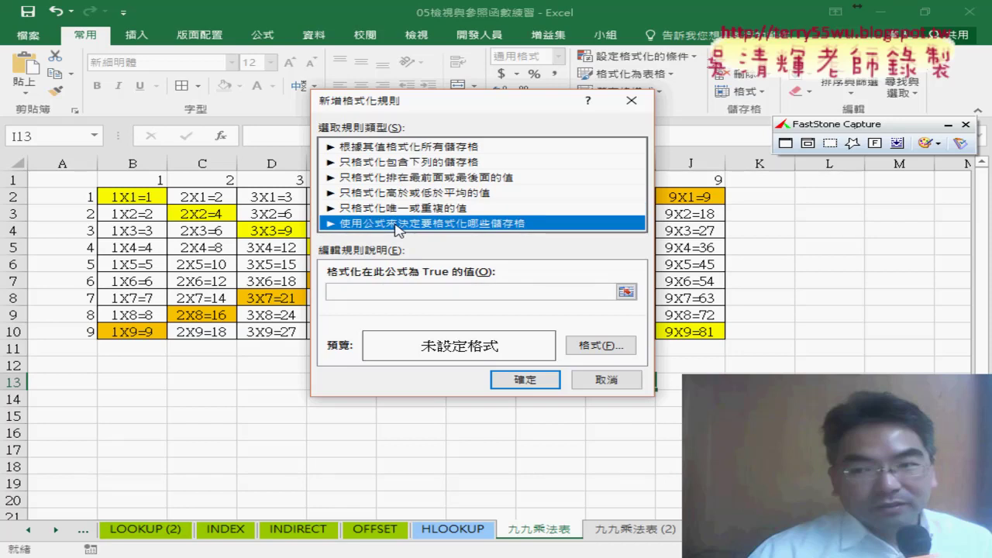
{"action": "left_click", "coordinate": [609, 380]}
{"action": "left_click", "coordinate": [539, 448]}
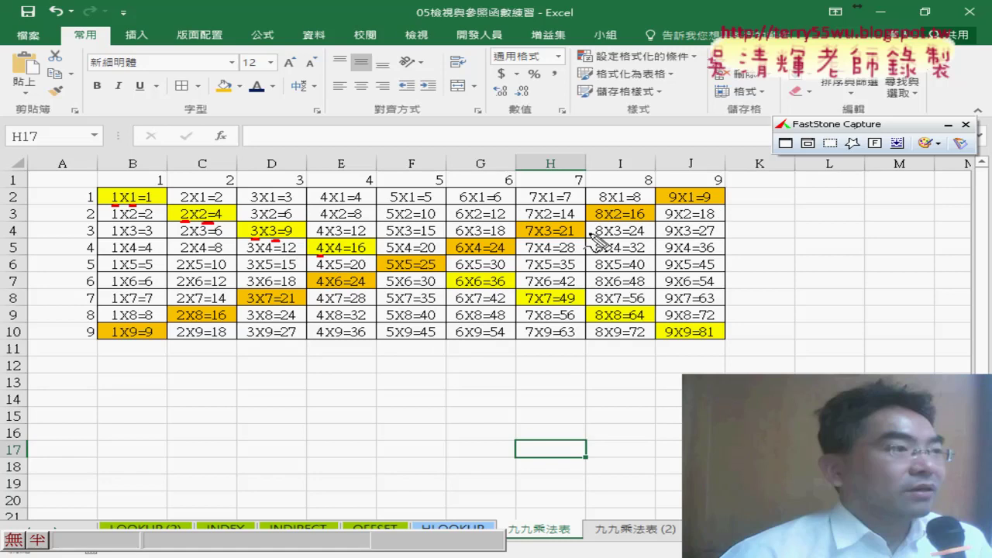
Underline 9X1 in J2, clear the ink, and undo the orange diagonal highlight.
{"action": "left_click_drag", "start_coordinate": [664, 205], "coordinate": [696, 205]}
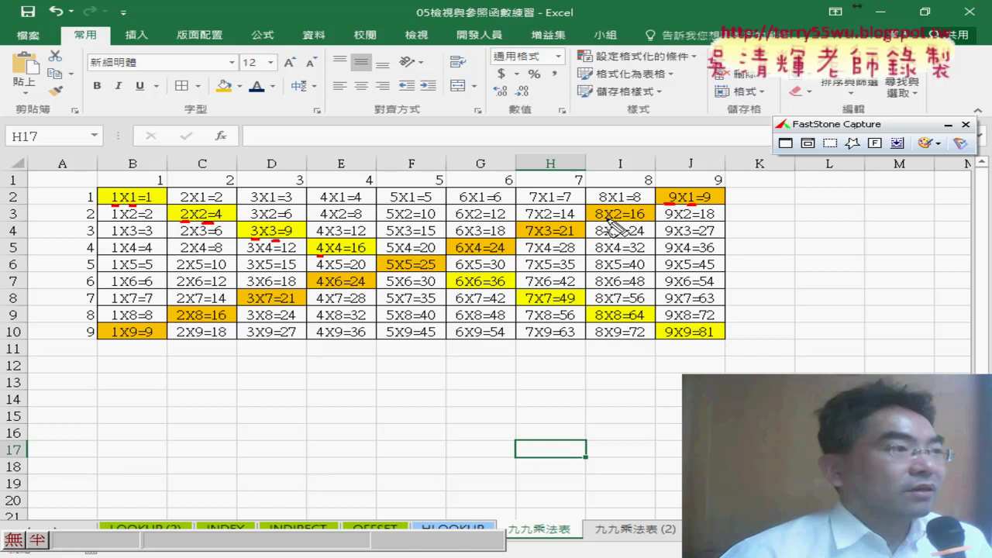
{"action": "key", "text": "Escape"}
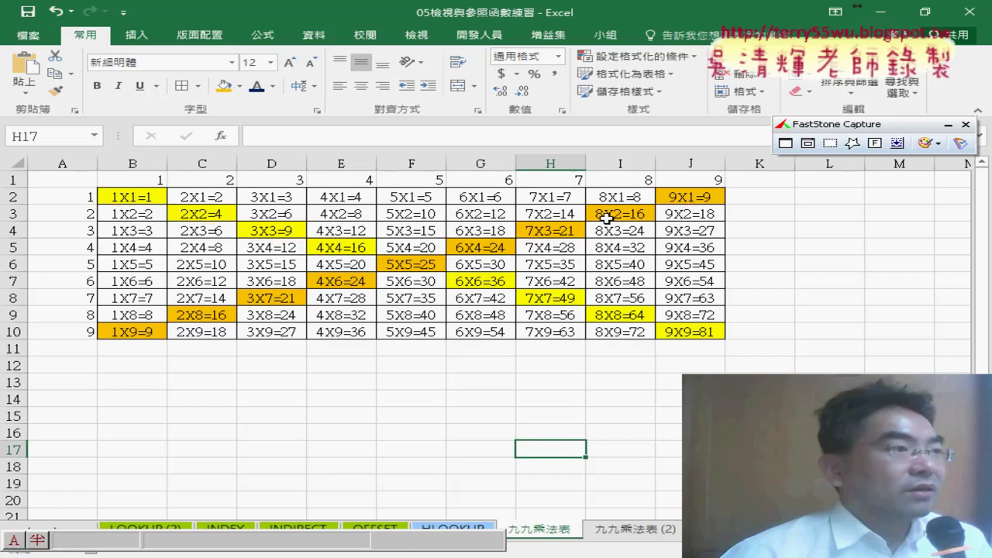
{"action": "key", "text": "ctrl+z"}
{"action": "key", "text": "ctrl+z"}
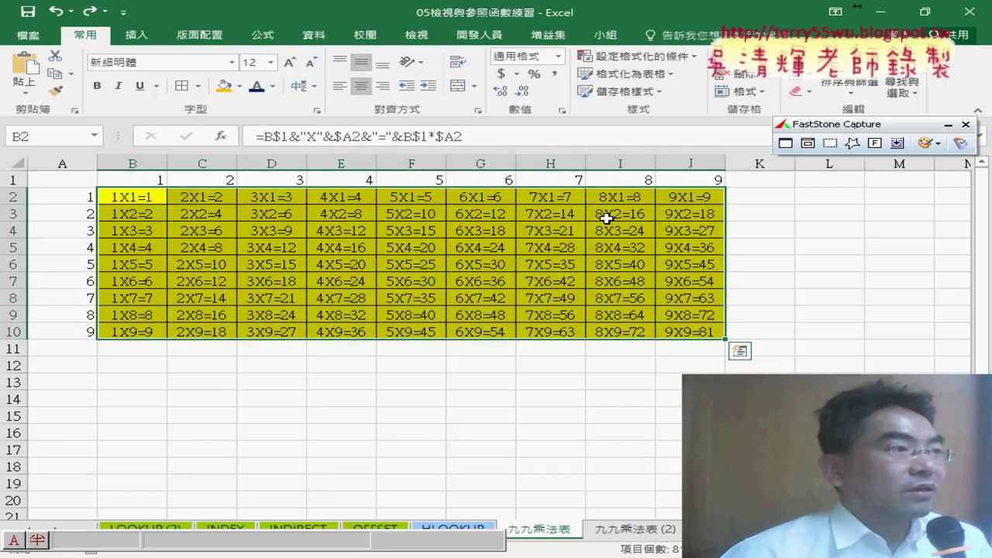
{"action": "key", "text": "ctrl+z"}
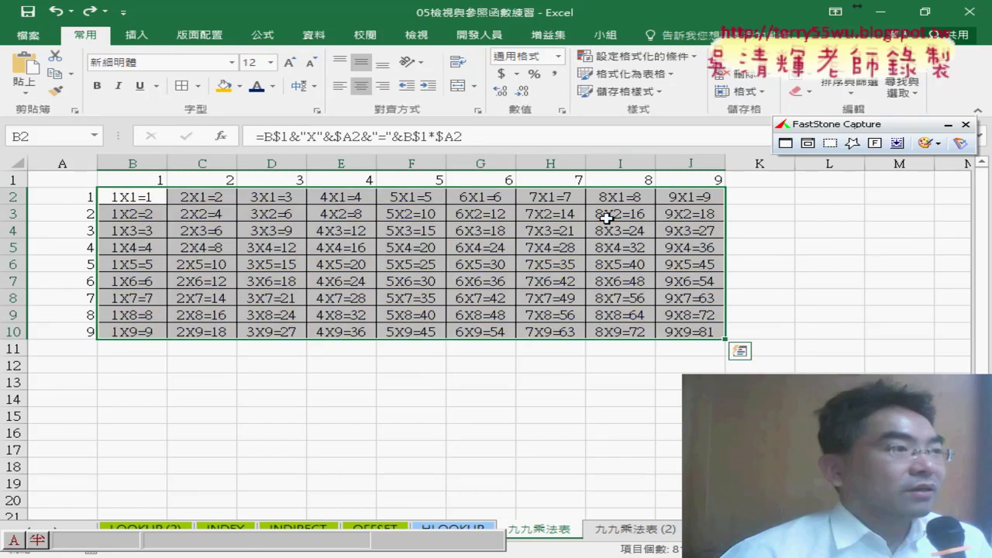
{"action": "left_click", "coordinate": [634, 56]}
{"action": "mouse_move", "coordinate": [666, 83]}
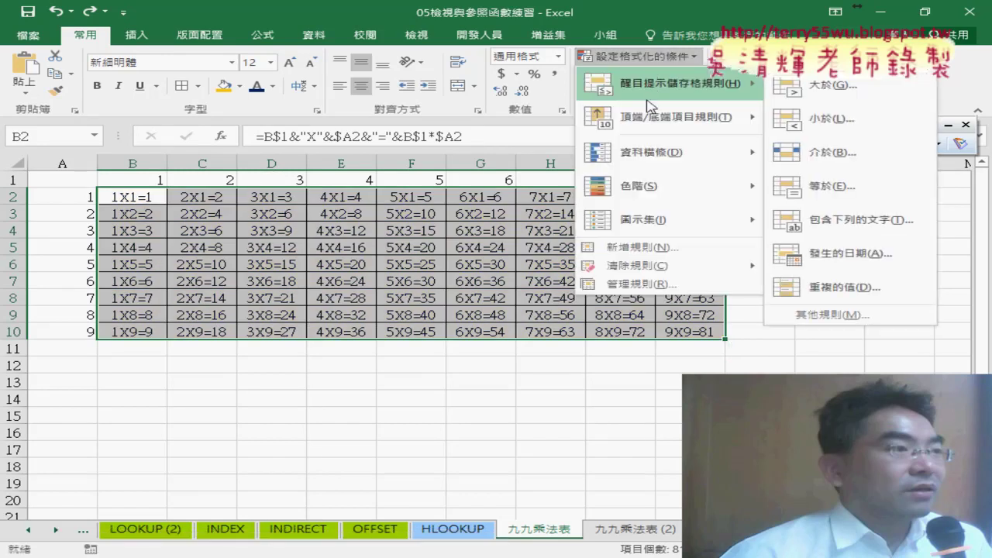
{"action": "left_click", "coordinate": [645, 248]}
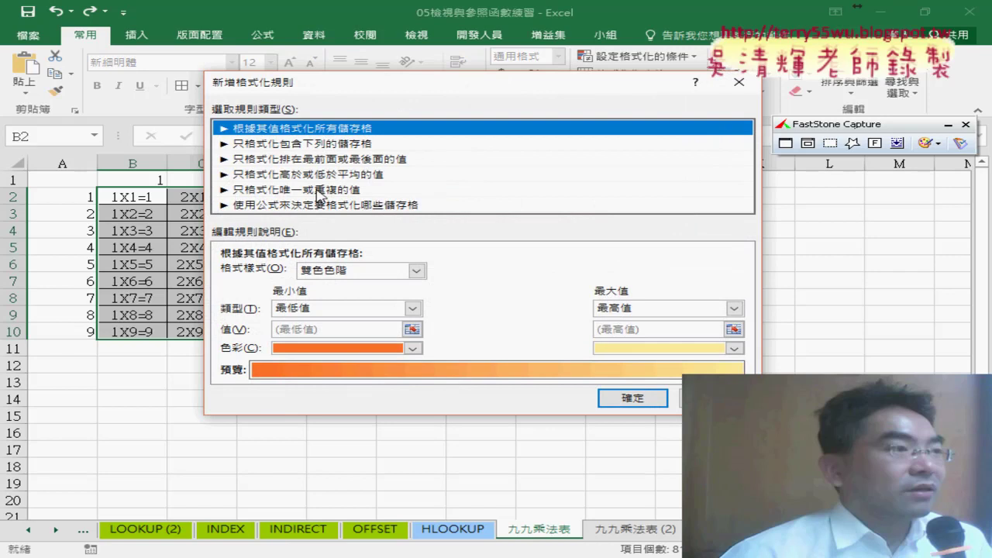
{"action": "left_click", "coordinate": [297, 207]}
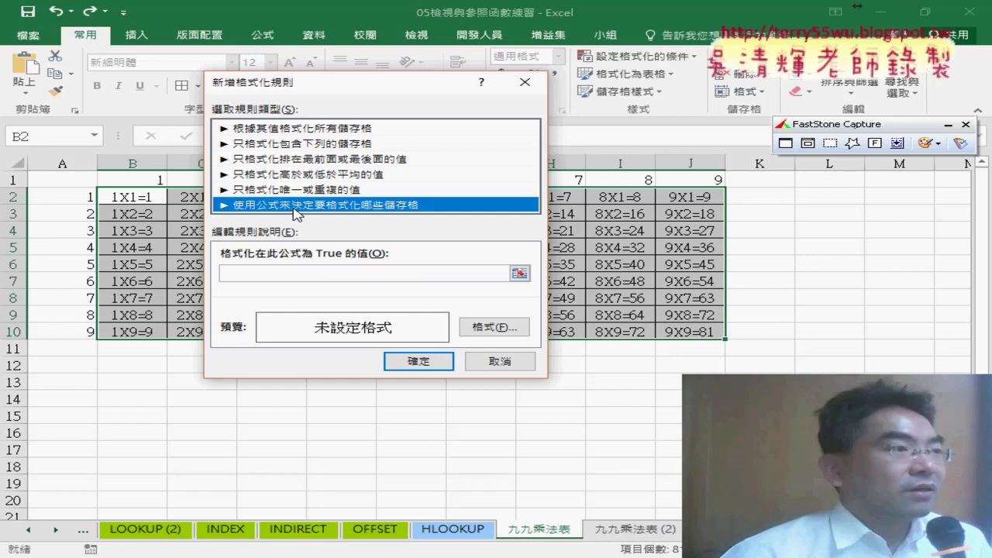
{"action": "left_click", "coordinate": [488, 362]}
{"action": "left_click", "coordinate": [383, 397]}
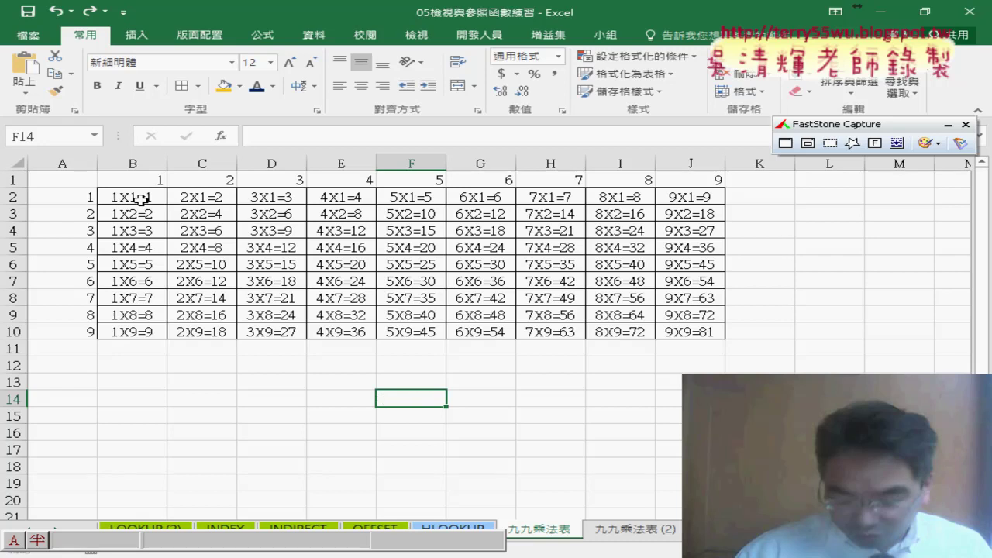
For B2:J10, start a 'Use a formula' conditional formatting rule and enter = as its formula.
{"action": "left_click_drag", "start_coordinate": [140, 200], "coordinate": [688, 335]}
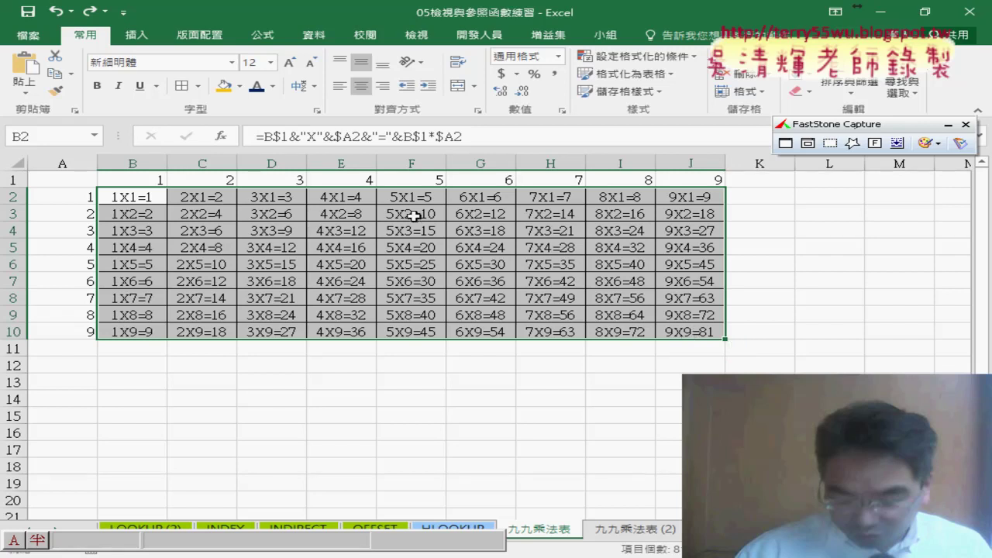
{"action": "left_click", "coordinate": [636, 57]}
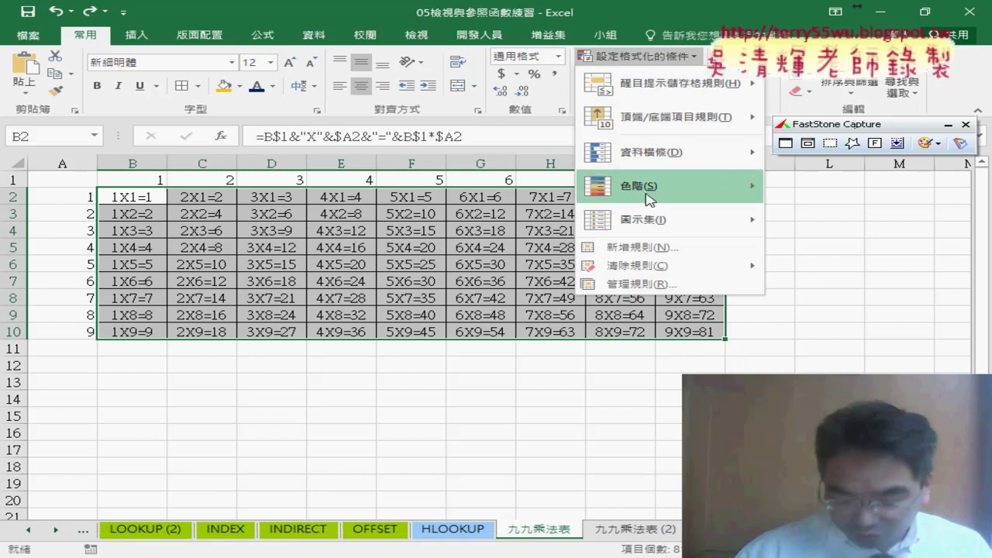
{"action": "left_click", "coordinate": [640, 247]}
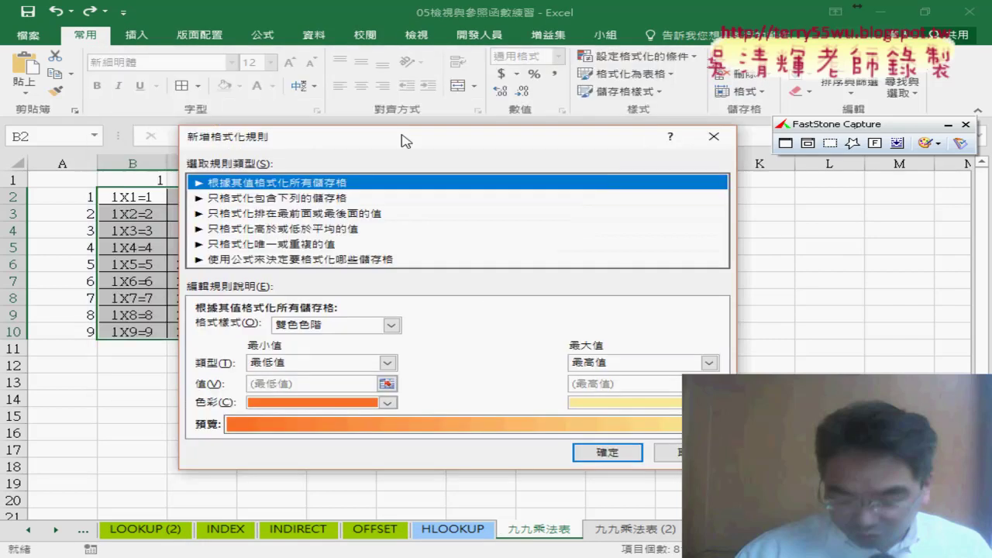
{"action": "left_click_drag", "start_coordinate": [402, 140], "coordinate": [444, 183]}
{"action": "left_click", "coordinate": [302, 308]}
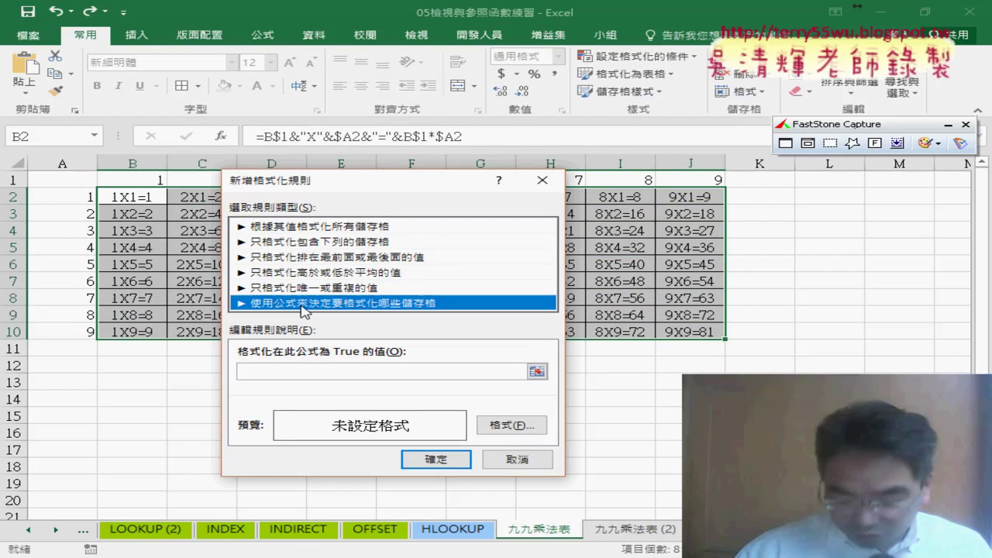
{"action": "left_click", "coordinate": [267, 372]}
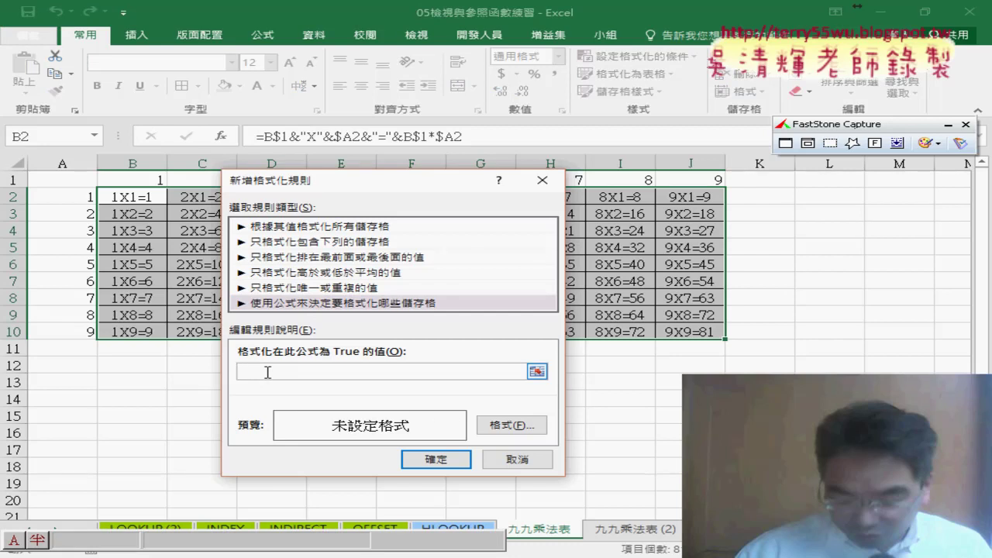
{"action": "key", "text": "super+space"}
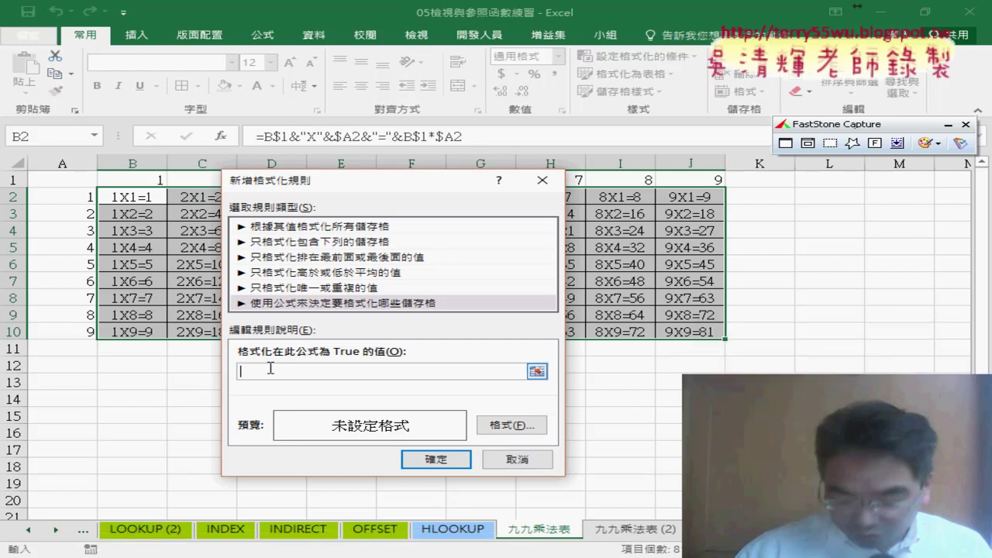
{"action": "type", "text": "="}
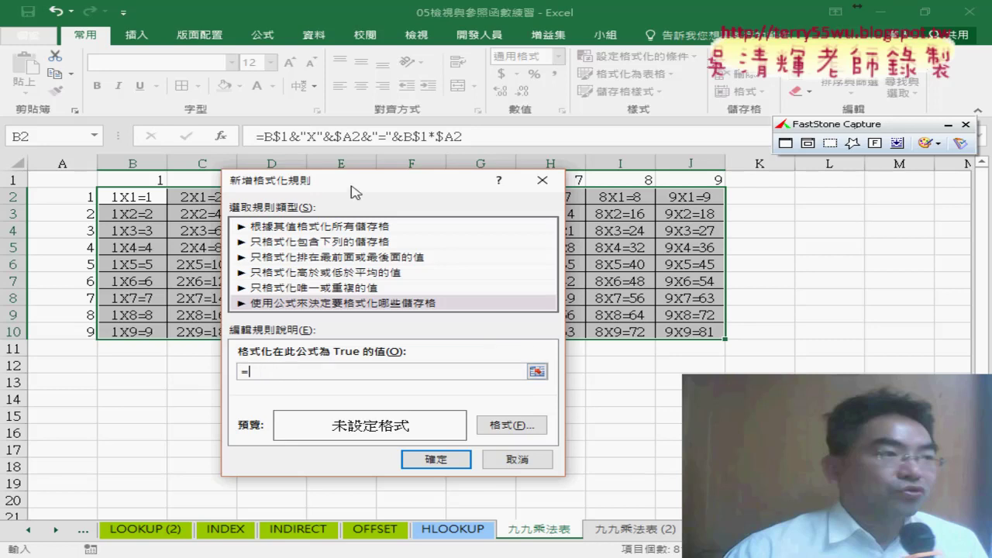
Build the rule =$B$1=$A$2 from B1 and A2, give it a yellow fill, and apply it.
{"action": "left_click_drag", "start_coordinate": [356, 180], "coordinate": [358, 233]}
{"action": "left_click", "coordinate": [140, 183]}
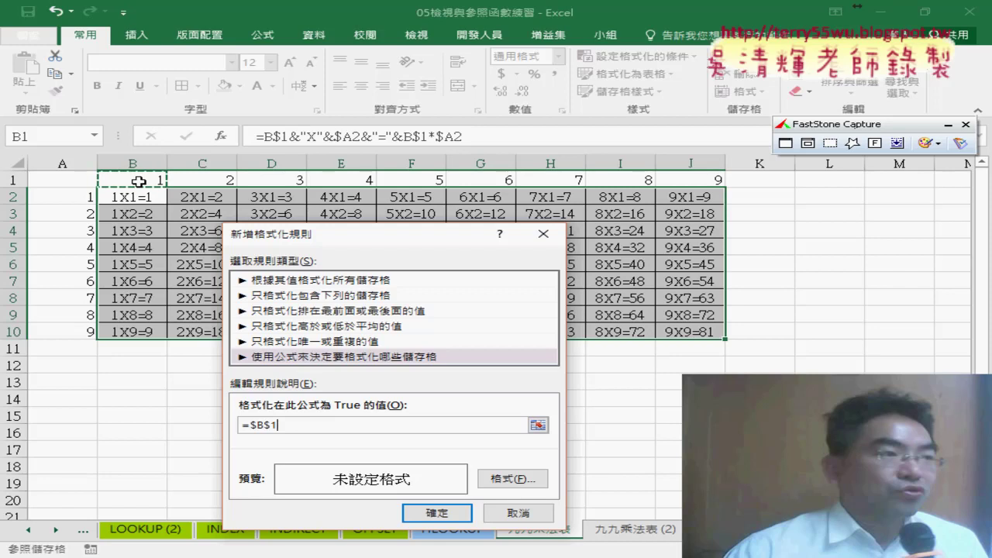
{"action": "type", "text": "="}
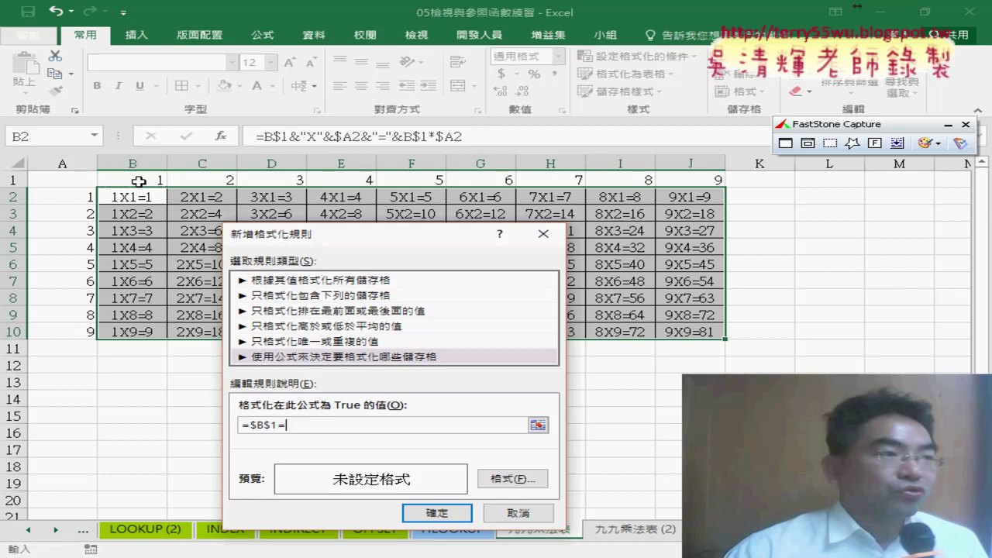
{"action": "left_click", "coordinate": [71, 196]}
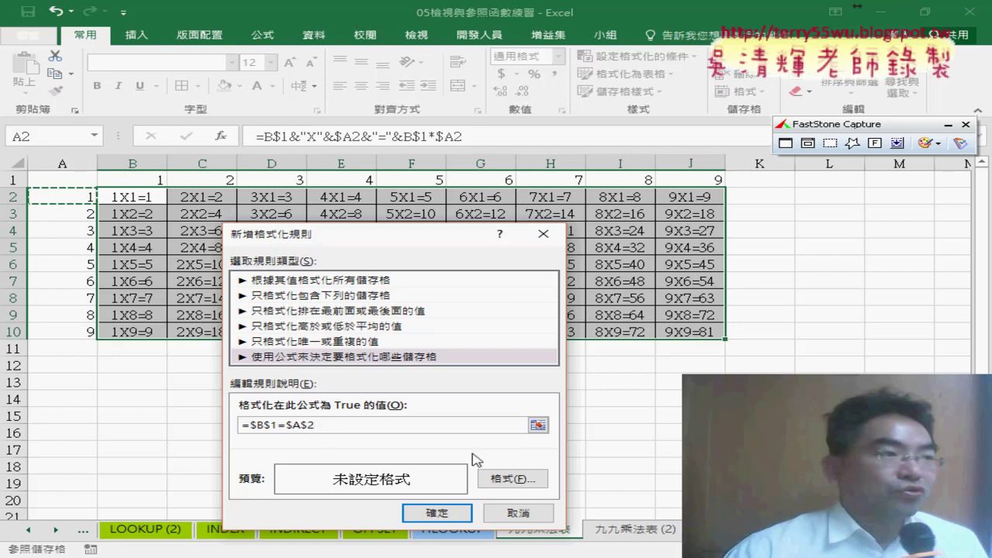
{"action": "left_click", "coordinate": [516, 480]}
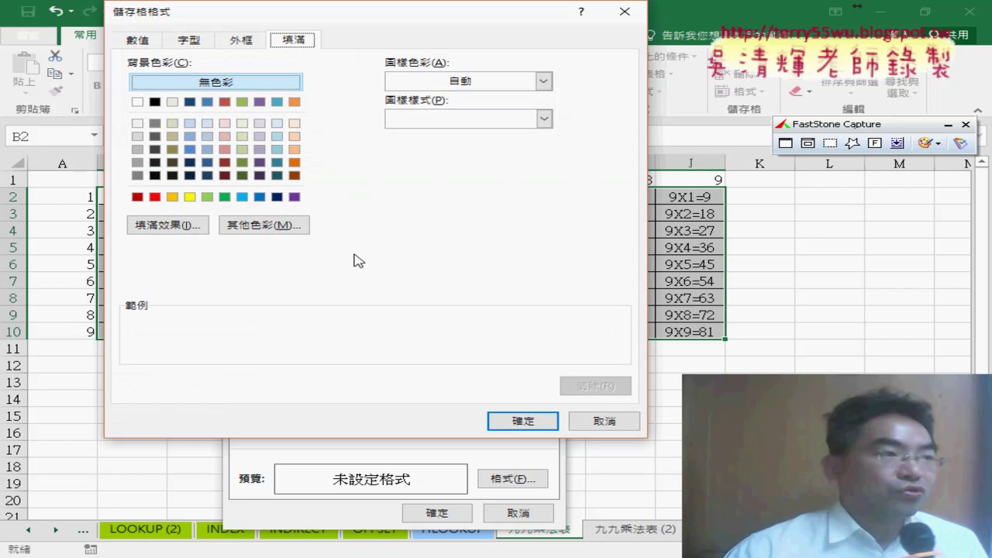
{"action": "left_click", "coordinate": [190, 196]}
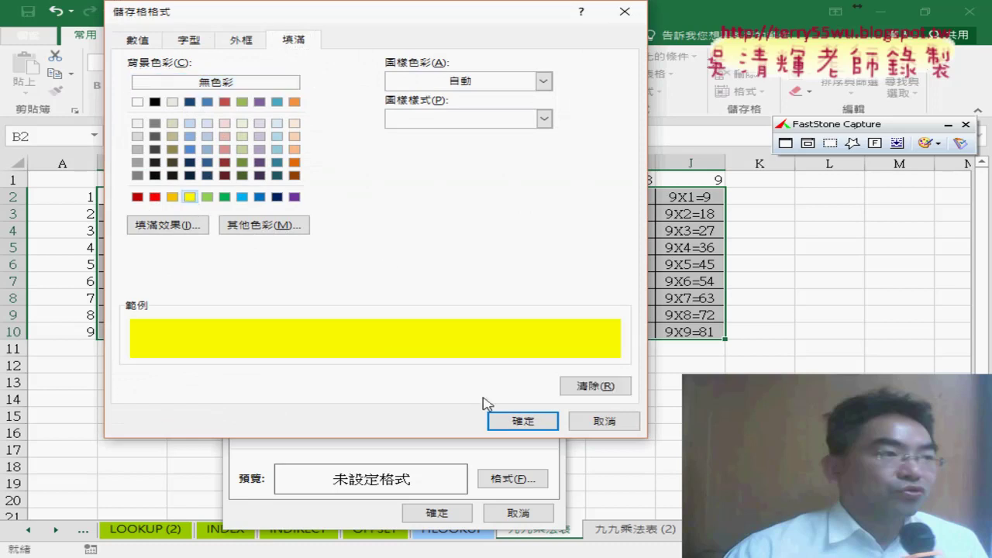
{"action": "left_click", "coordinate": [512, 419]}
{"action": "left_click_drag", "start_coordinate": [388, 237], "coordinate": [542, 219]}
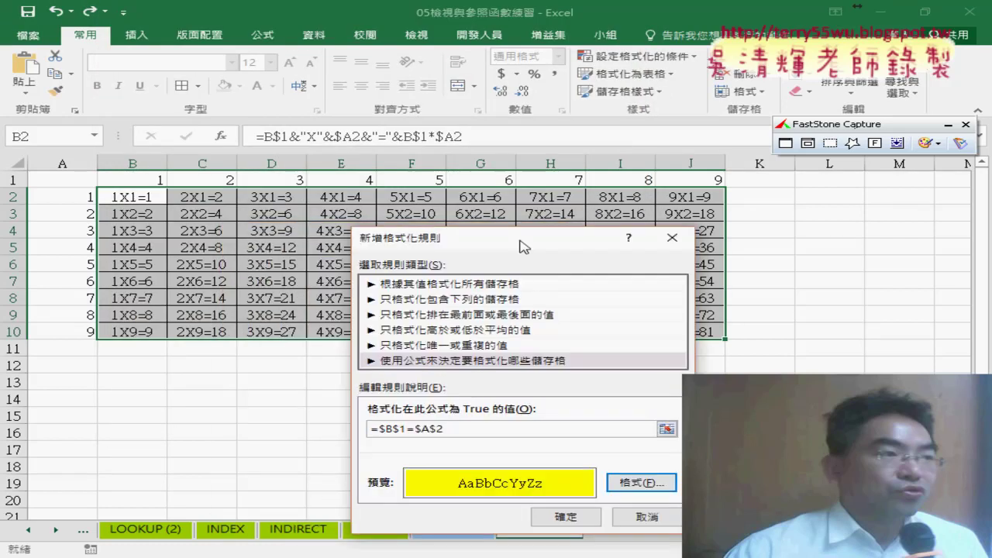
{"action": "left_click", "coordinate": [594, 493]}
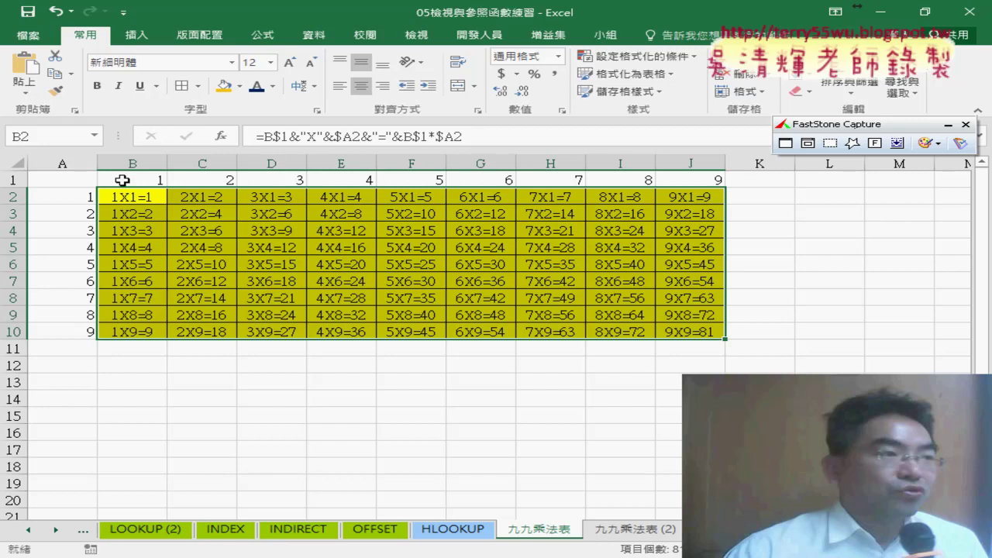
In Manage Rules, drop the $ before B and before 2, making the yellow rule =B$1=$A2.
{"action": "left_click", "coordinate": [641, 60]}
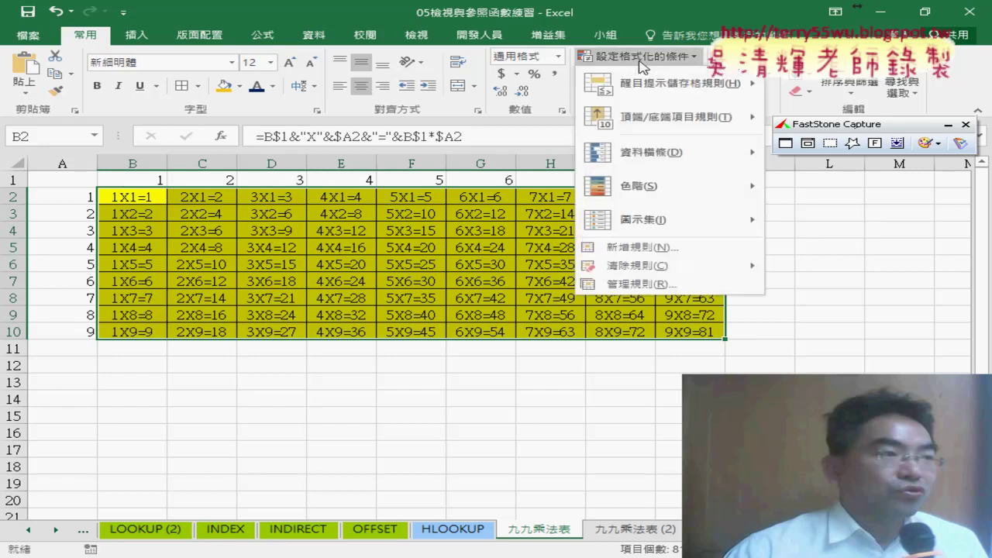
{"action": "left_click", "coordinate": [642, 284]}
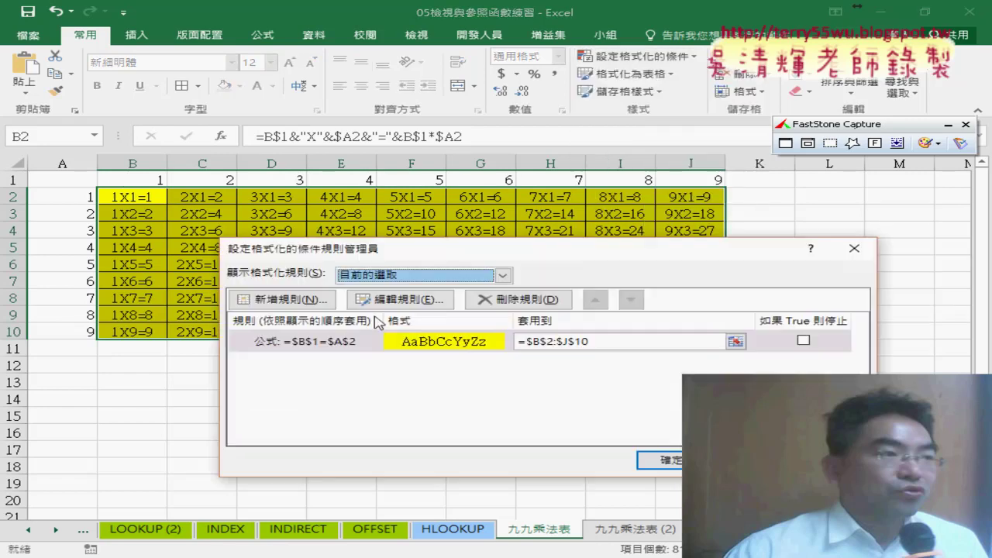
{"action": "left_click", "coordinate": [345, 348]}
{"action": "double_click", "coordinate": [345, 349]}
{"action": "left_click_drag", "start_coordinate": [483, 225], "coordinate": [471, 135]}
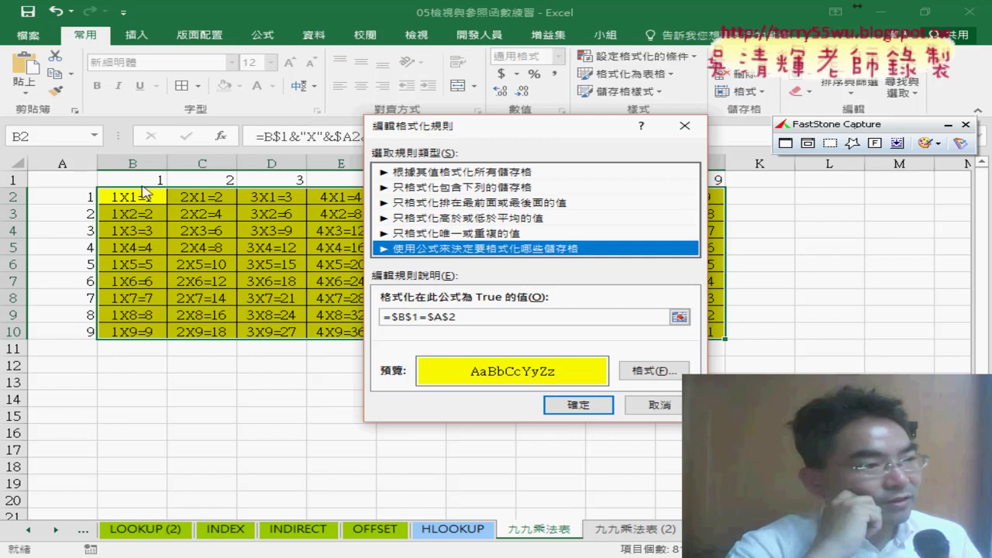
{"action": "left_click", "coordinate": [393, 317]}
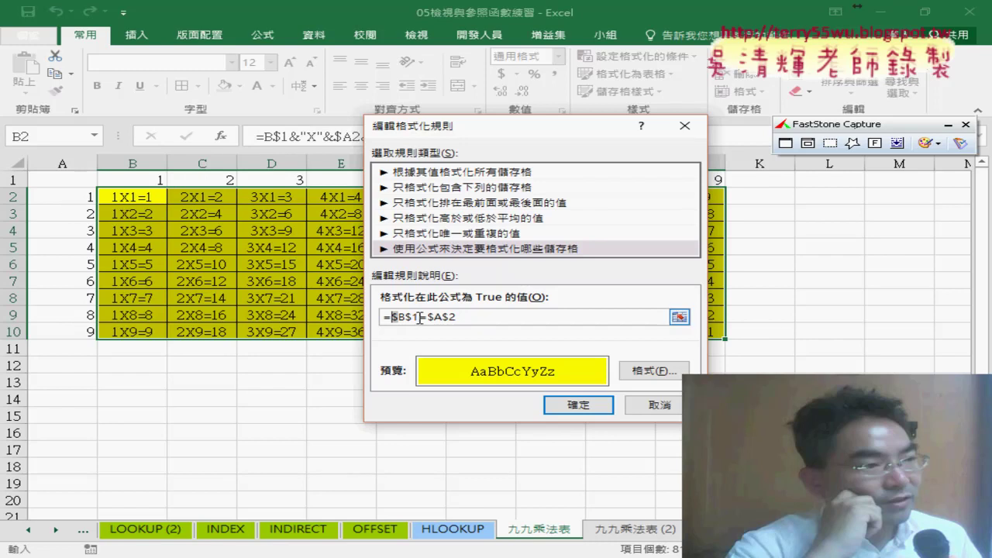
{"action": "key", "text": "Delete"}
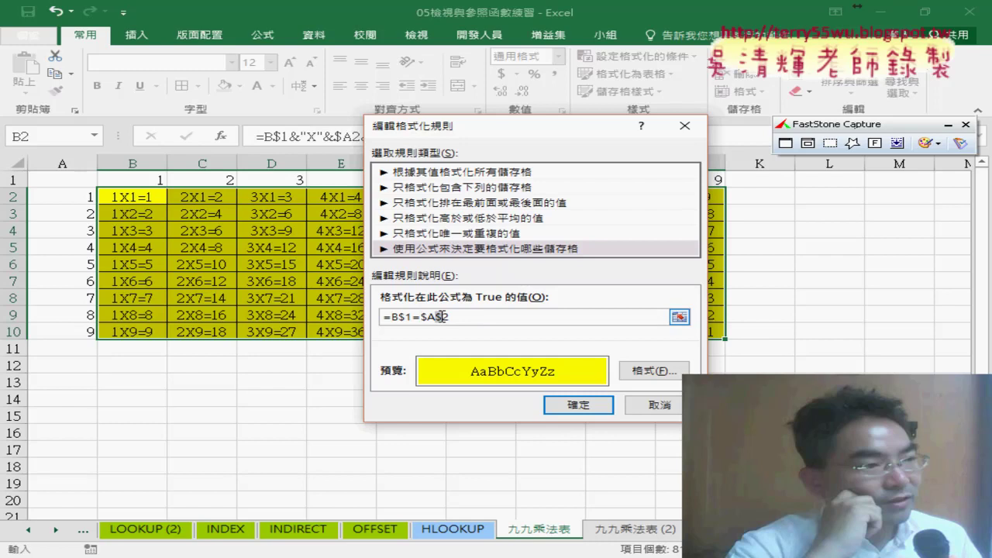
{"action": "left_click", "coordinate": [440, 316]}
{"action": "key", "text": "BackSpace"}
{"action": "left_click", "coordinate": [573, 404]}
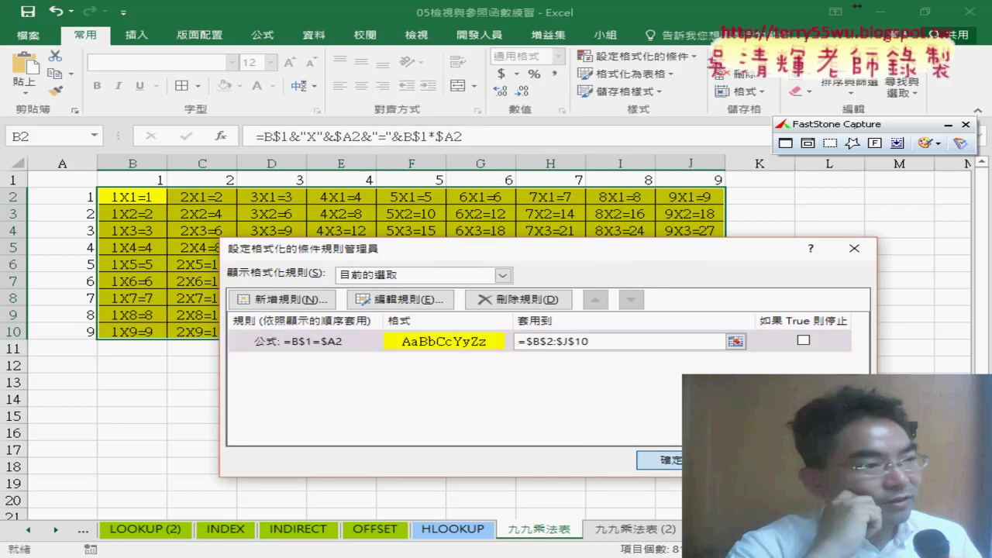
{"action": "left_click", "coordinate": [659, 460]}
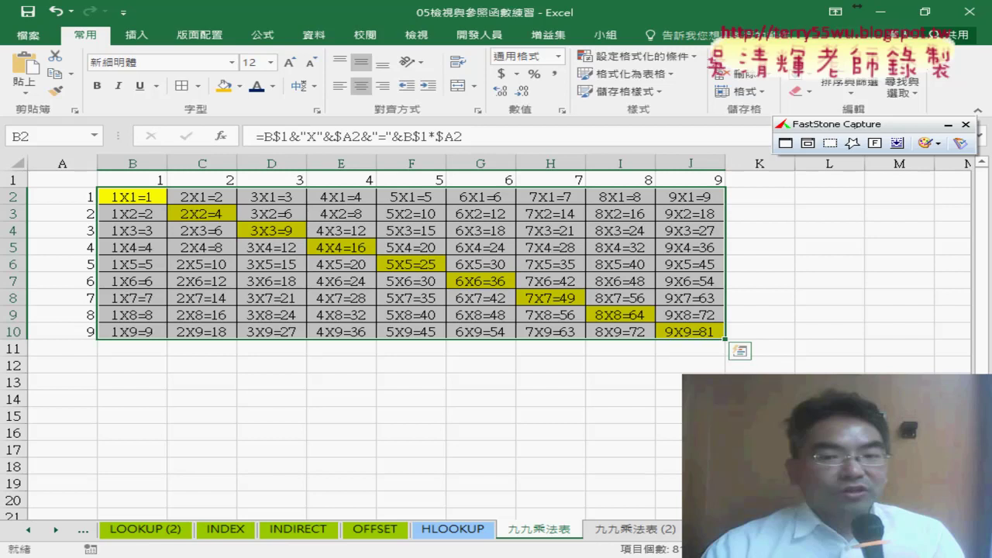
Start a new conditional formatting rule of the 'Use a formula' type.
{"action": "left_click", "coordinate": [636, 56]}
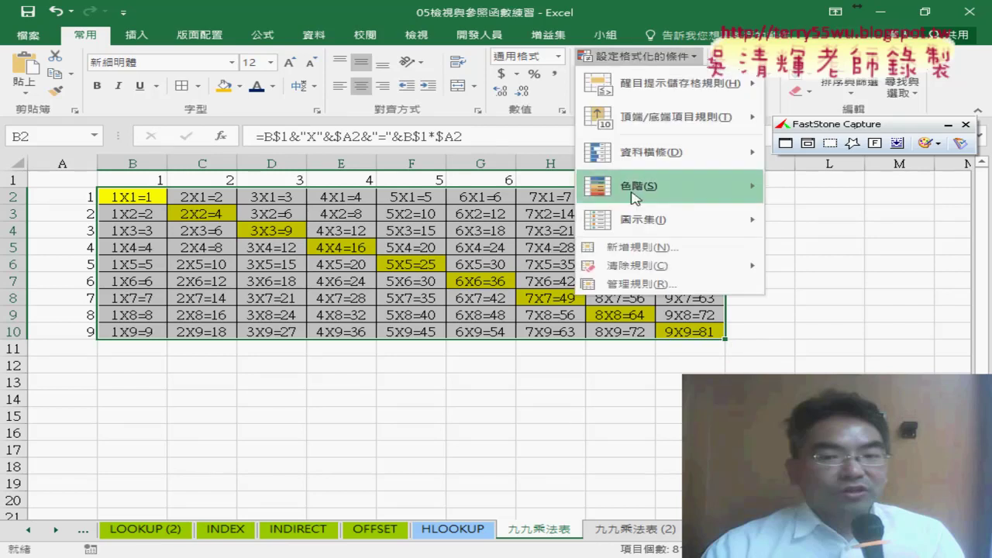
{"action": "left_click", "coordinate": [634, 247]}
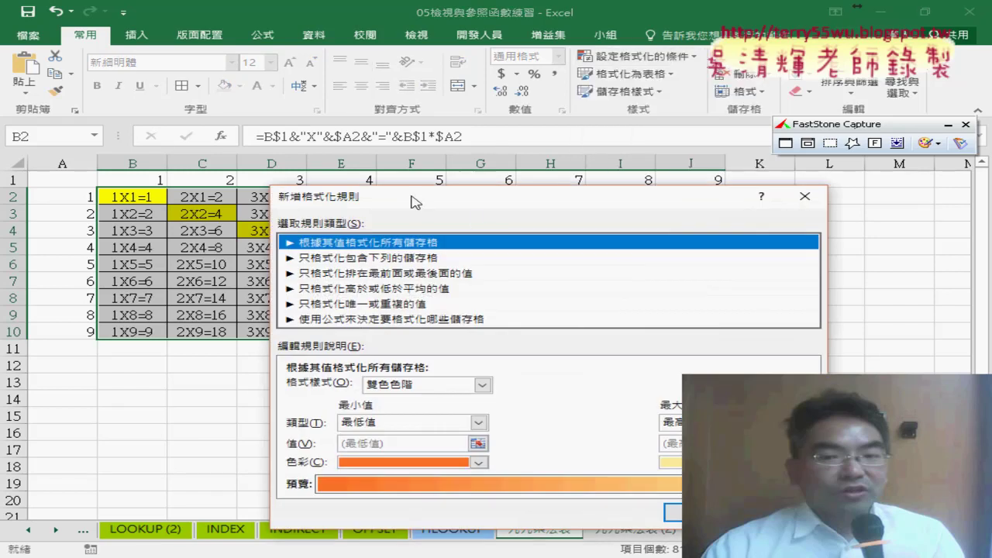
{"action": "left_click_drag", "start_coordinate": [410, 200], "coordinate": [384, 206]}
{"action": "left_click", "coordinate": [341, 326]}
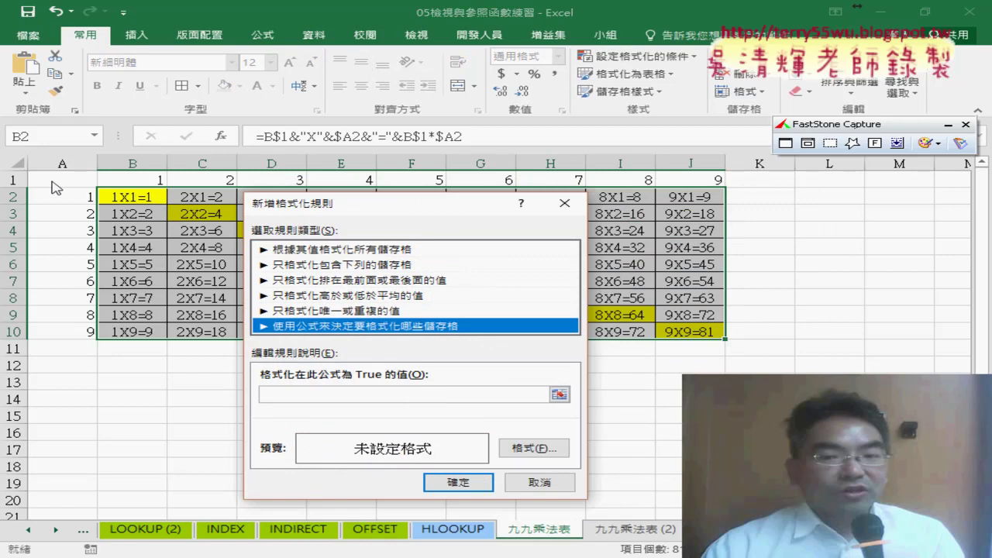
{"action": "left_click", "coordinate": [286, 393]}
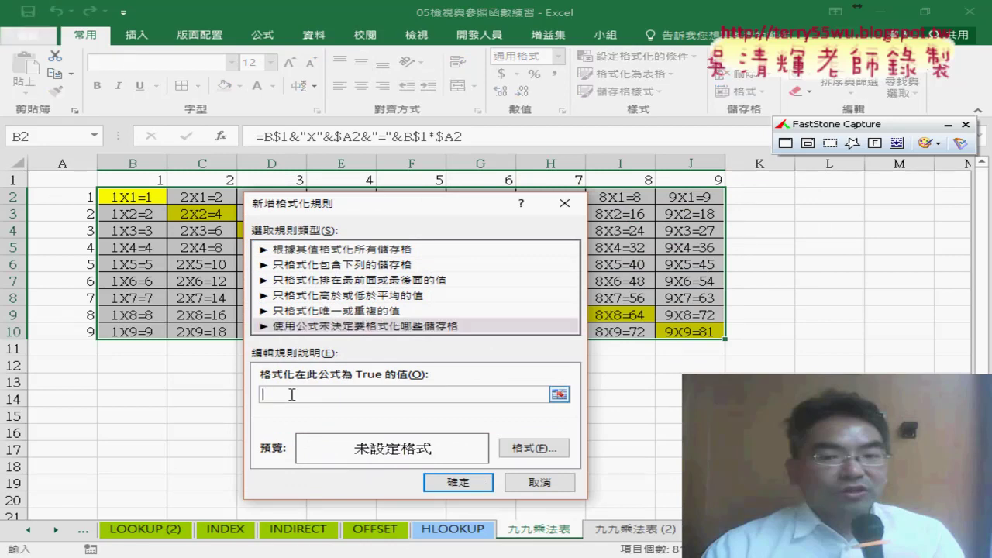
Enter the rule formula =$B$1+$A$2=10 by referencing cells B1 and A2.
{"action": "type", "text": "="}
{"action": "left_click", "coordinate": [147, 181]}
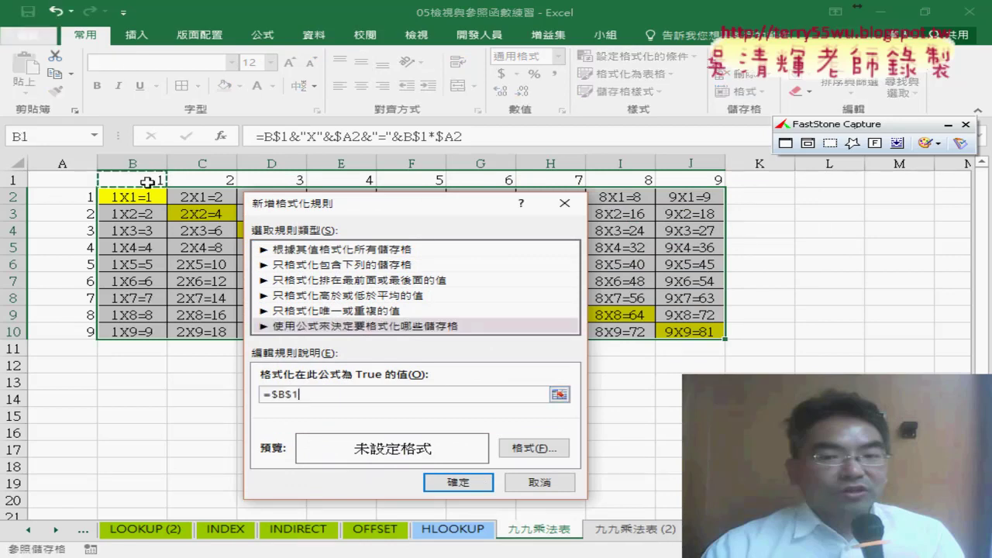
{"action": "type", "text": "+"}
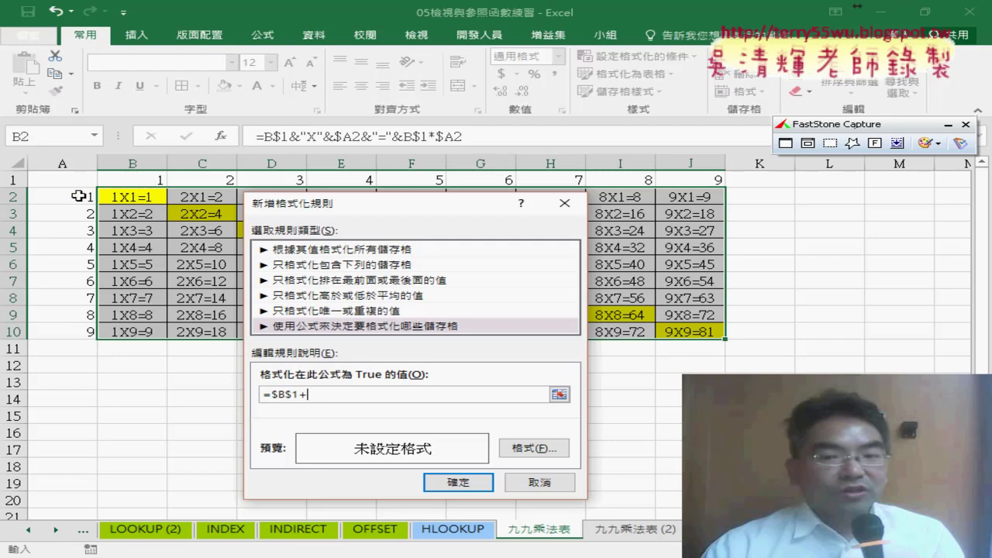
{"action": "left_click", "coordinate": [79, 195]}
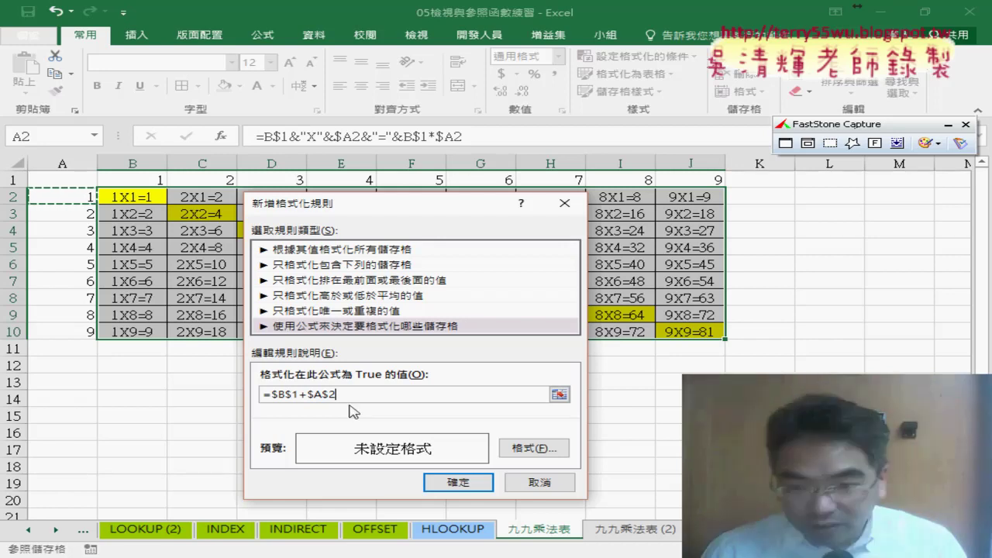
{"action": "type", "text": "="}
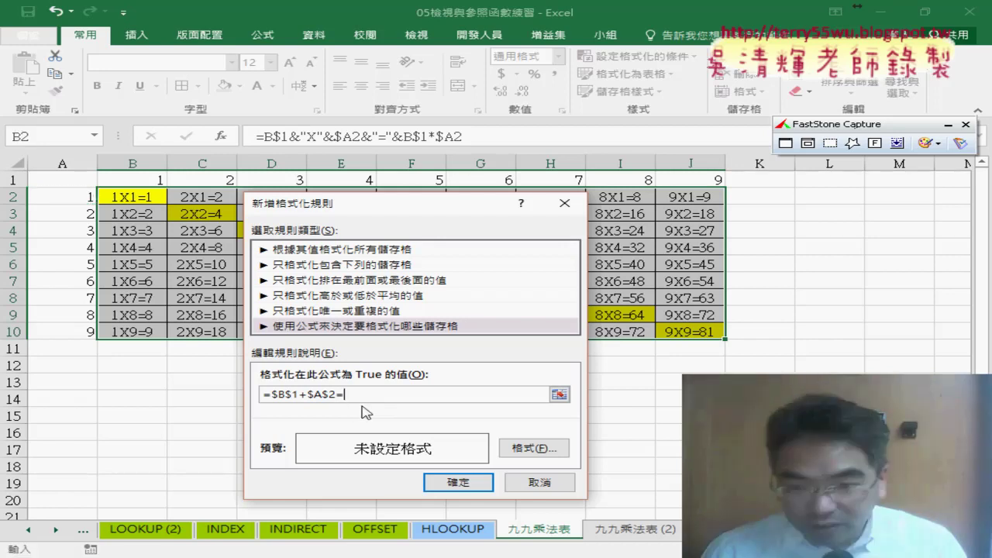
{"action": "type", "text": "10"}
{"action": "left_click_drag", "start_coordinate": [270, 394], "coordinate": [381, 396]}
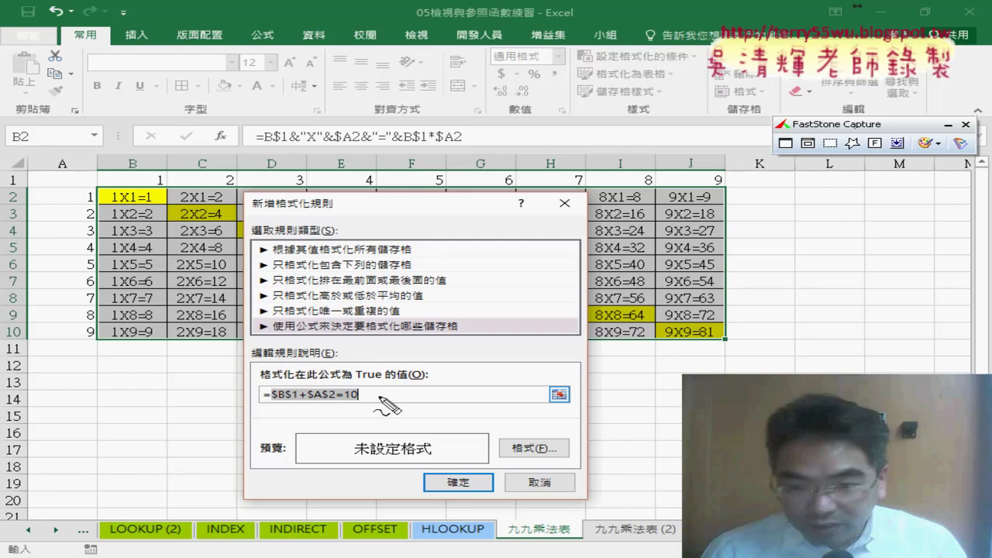
{"action": "left_click_drag", "start_coordinate": [259, 402], "coordinate": [276, 382]}
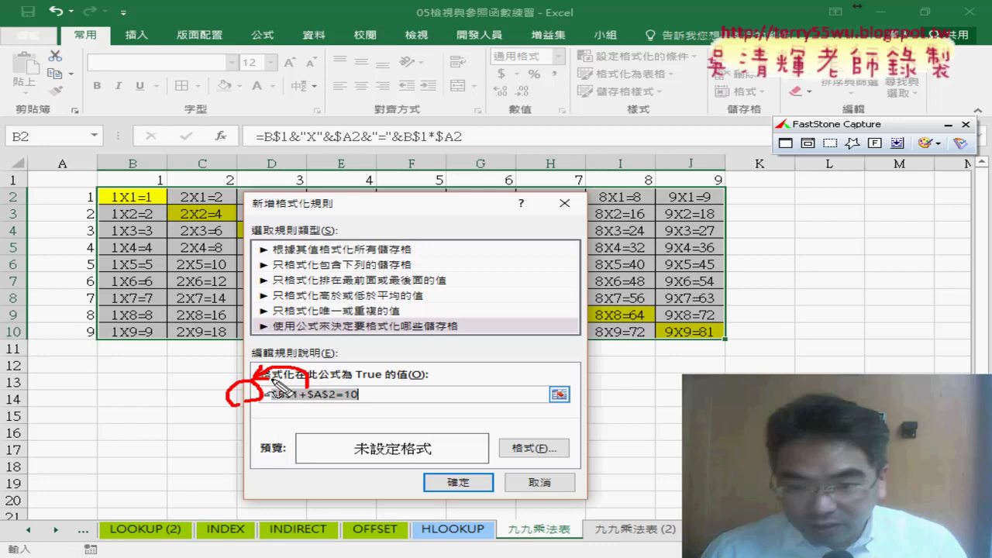
{"action": "key", "text": "Escape"}
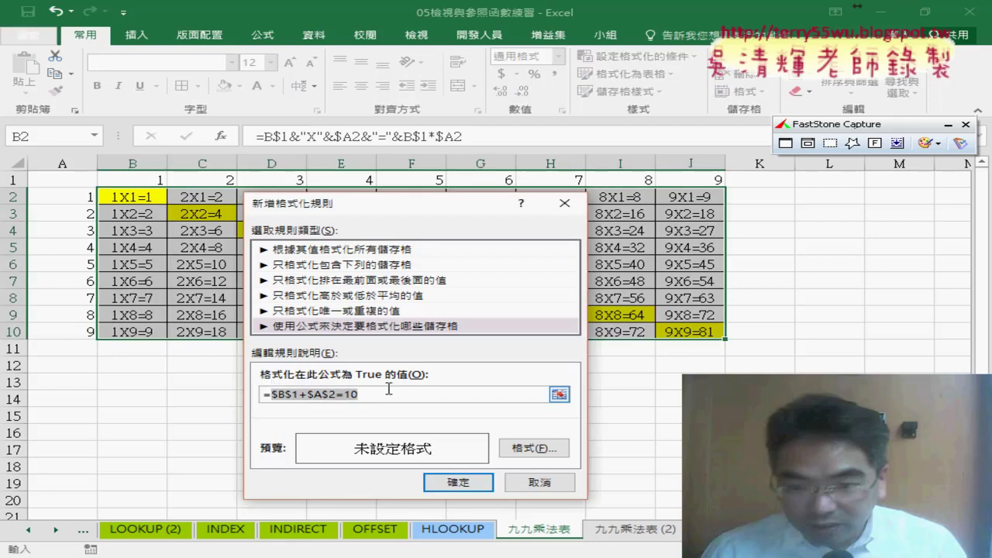
Give the rule an orange fill, change its formula to =B$1+$A2=10, and apply it.
{"action": "left_click", "coordinate": [535, 453]}
{"action": "left_click", "coordinate": [345, 307]}
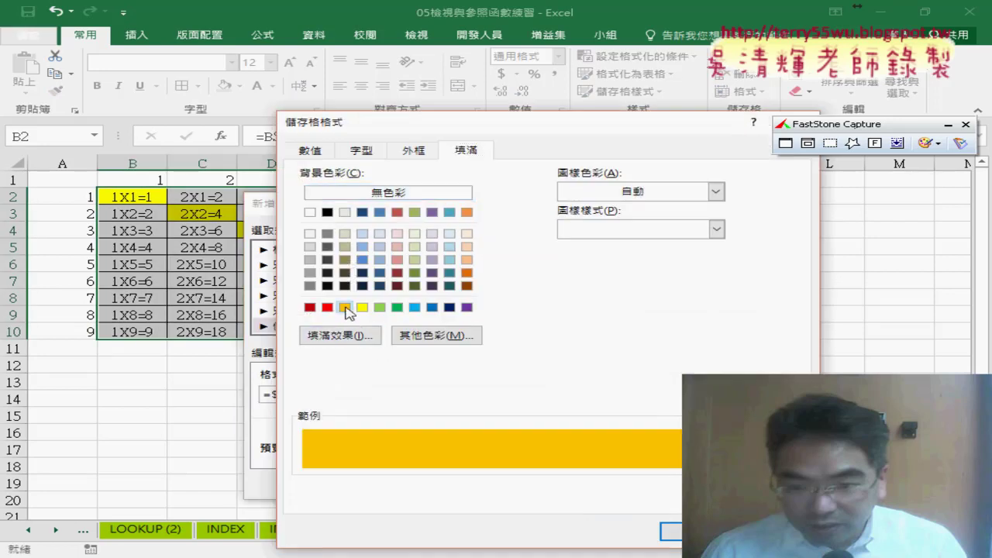
{"action": "left_click", "coordinate": [673, 535]}
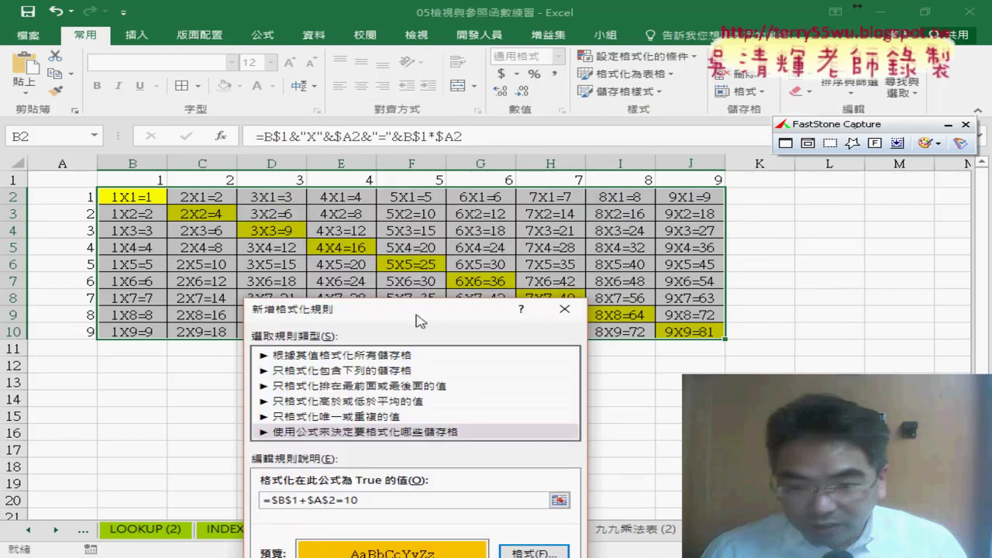
{"action": "left_click_drag", "start_coordinate": [419, 318], "coordinate": [495, 198]}
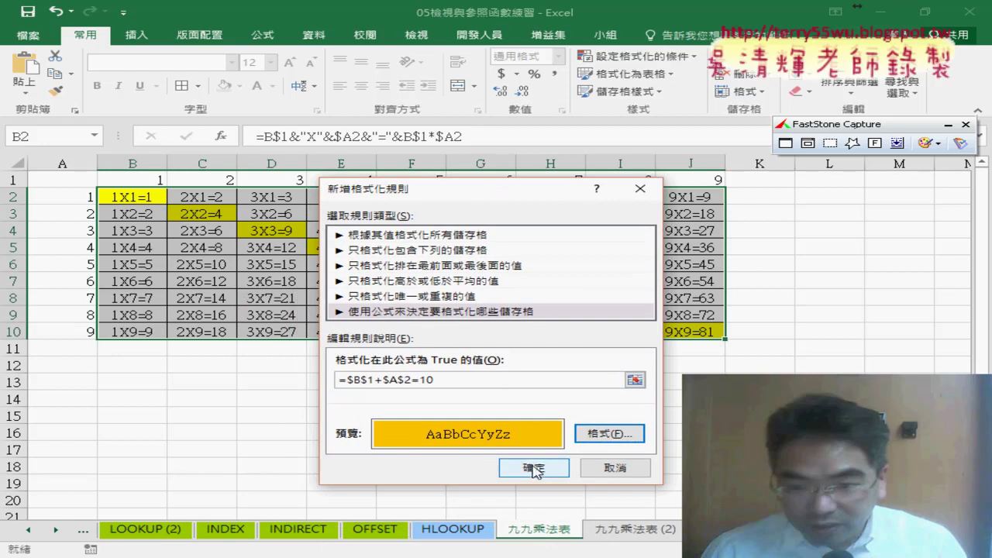
{"action": "left_click", "coordinate": [399, 380]}
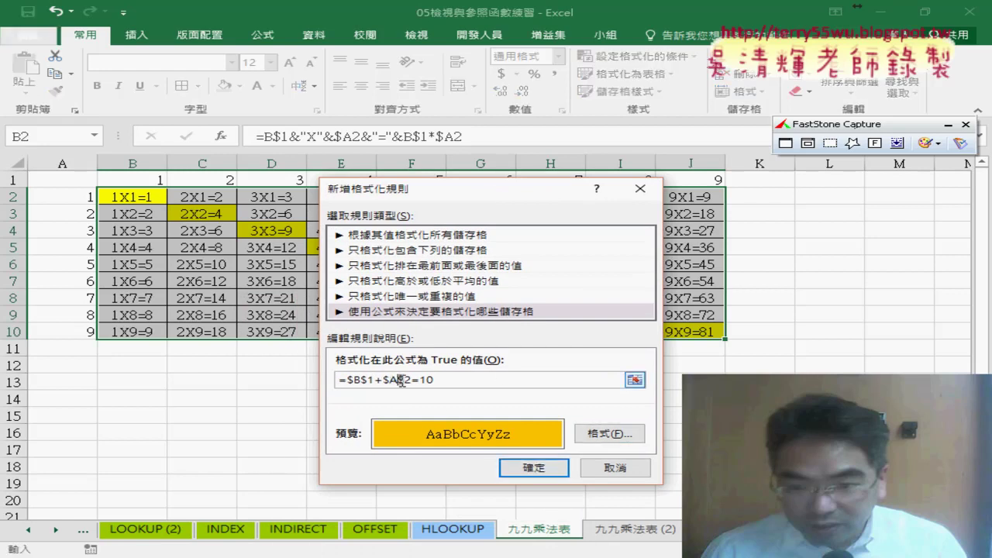
{"action": "key", "text": "BackSpace"}
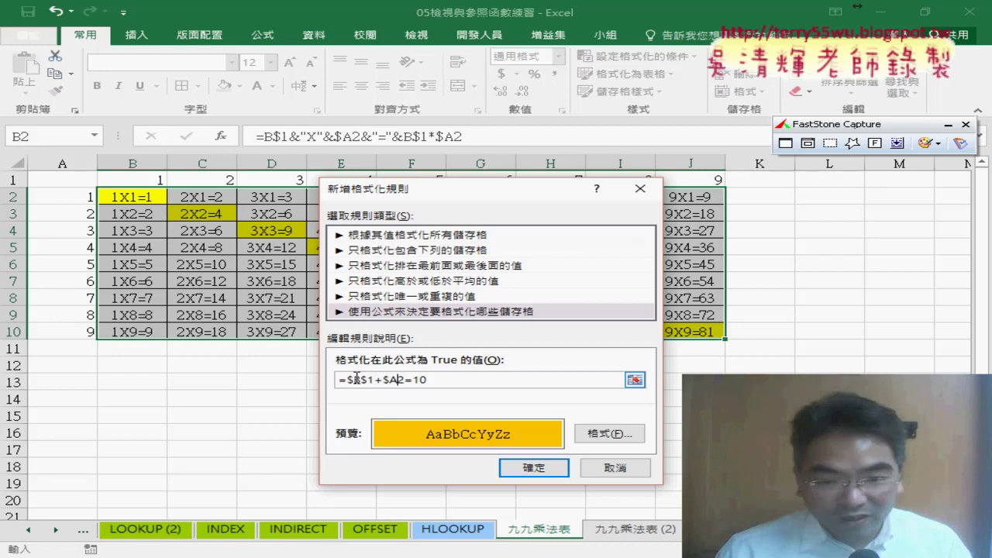
{"action": "key", "text": "BackSpace"}
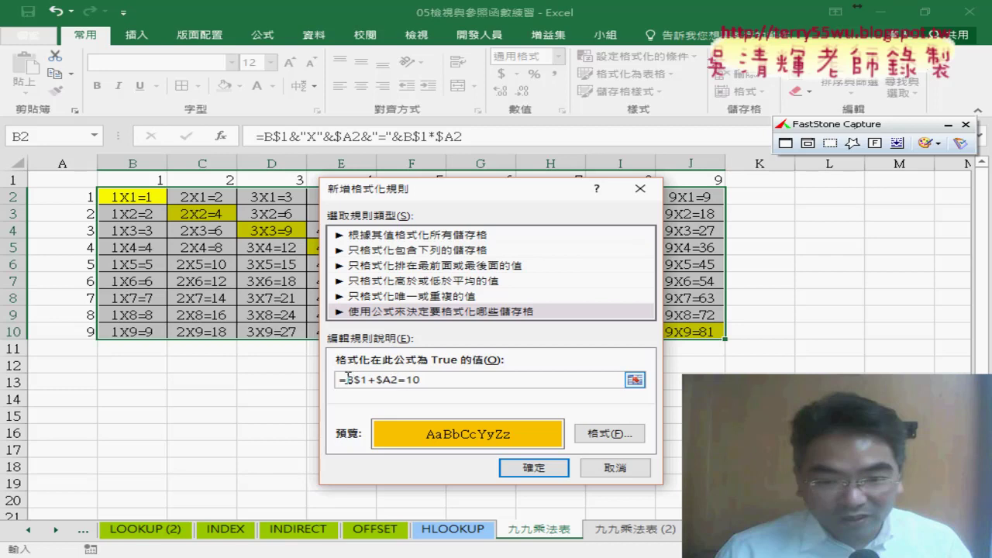
{"action": "left_click", "coordinate": [533, 467]}
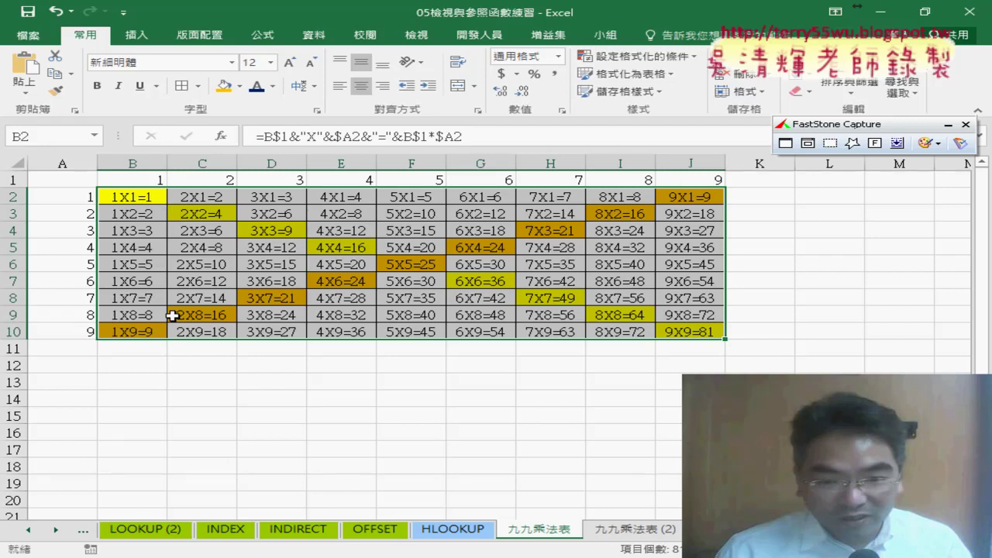
On sheet 九九乘法表 (2), select A1:I9 and create a formula rule =column()=row().
{"action": "left_click", "coordinate": [632, 530]}
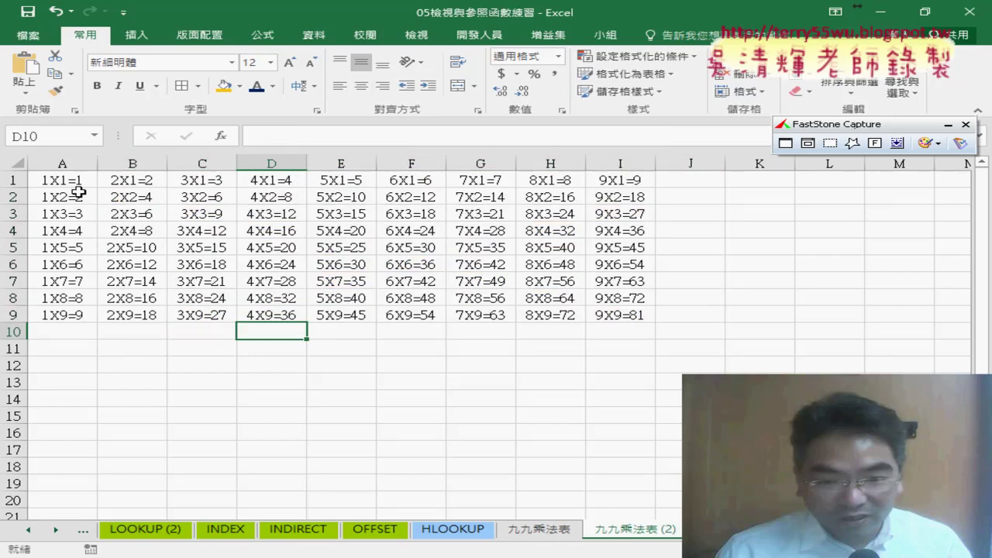
{"action": "mouse_move", "coordinate": [74, 190]}
{"action": "left_mouse_down"}
{"action": "mouse_move", "coordinate": [200, 244]}
{"action": "mouse_move", "coordinate": [626, 318]}
{"action": "left_mouse_up"}
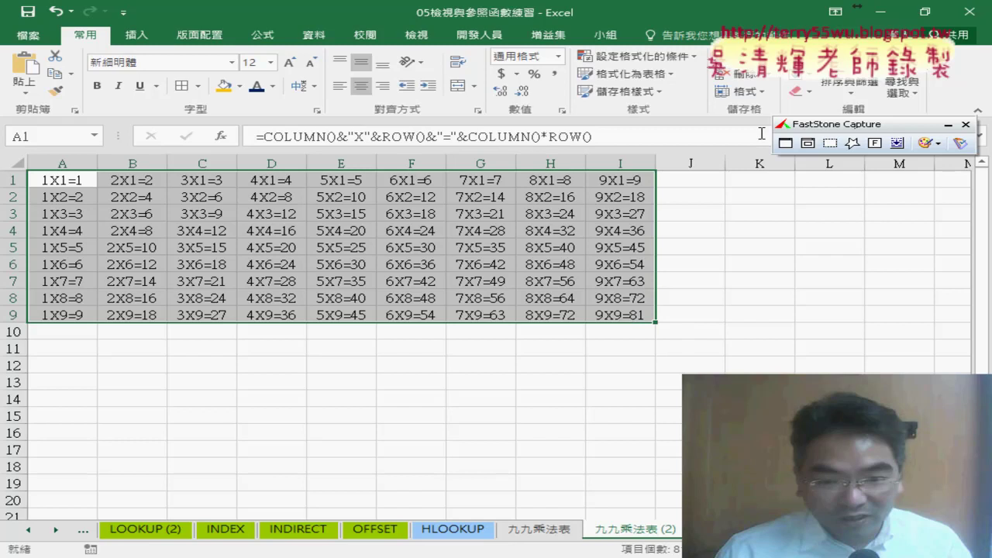
{"action": "left_click", "coordinate": [636, 56]}
{"action": "left_click", "coordinate": [657, 252]}
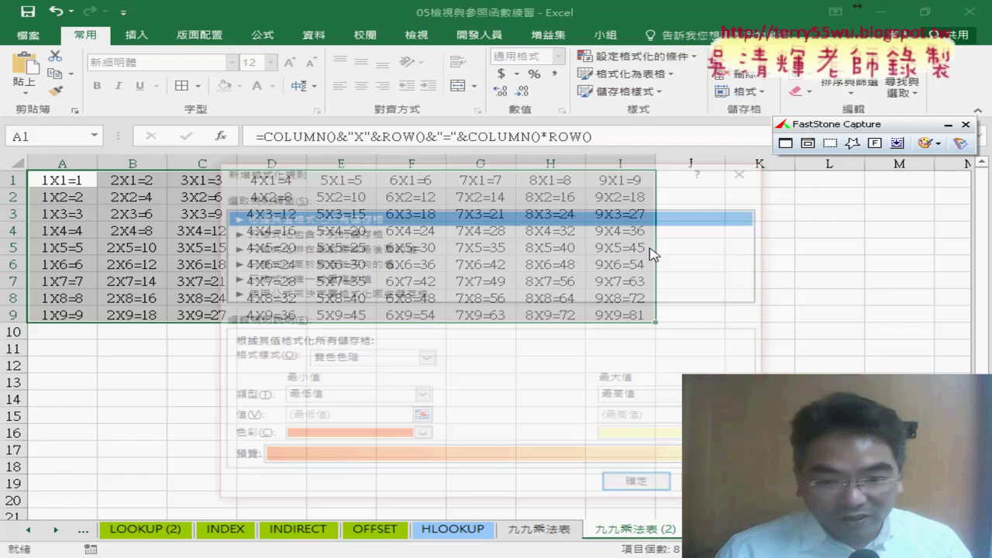
{"action": "left_click", "coordinate": [319, 294]}
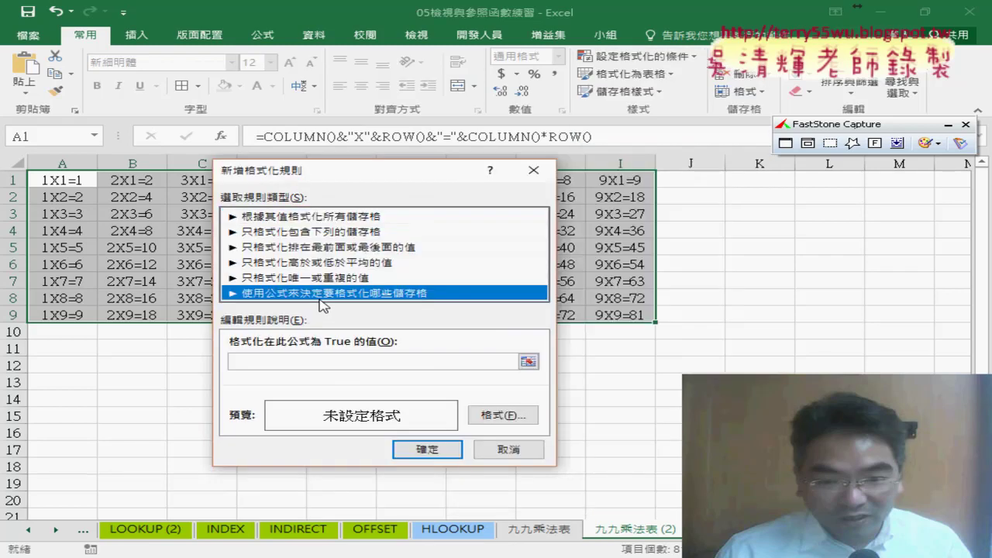
{"action": "left_click", "coordinate": [309, 360]}
{"action": "type", "text": "="}
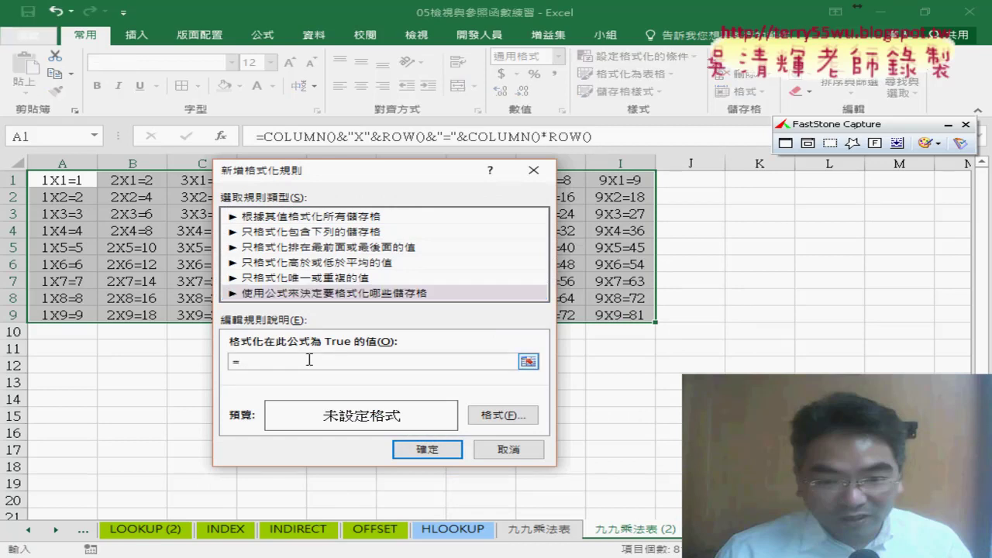
{"action": "type", "text": "col"}
{"action": "type", "text": "umn"}
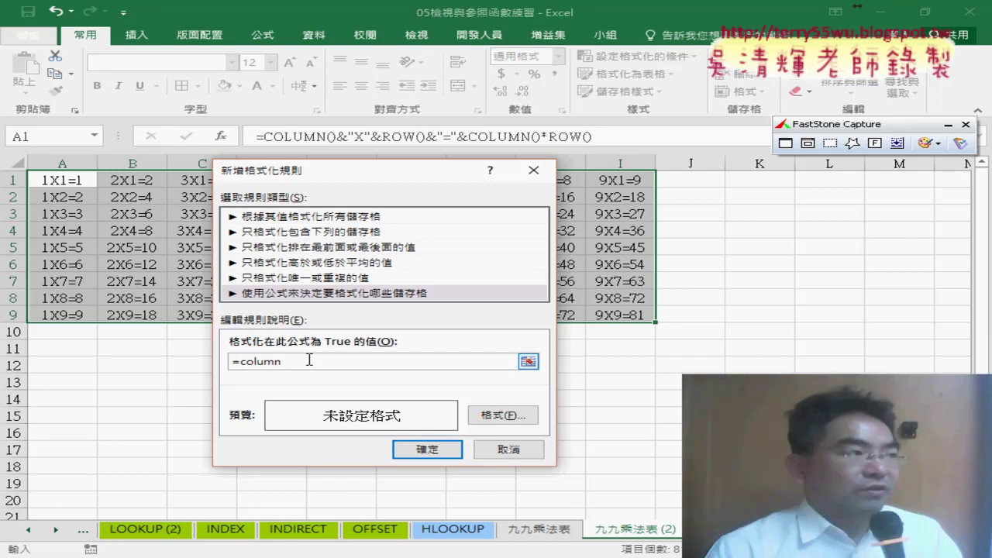
{"action": "type", "text": "()"}
{"action": "type", "text": "="}
{"action": "type", "text": "row("}
{"action": "type", "text": ")"}
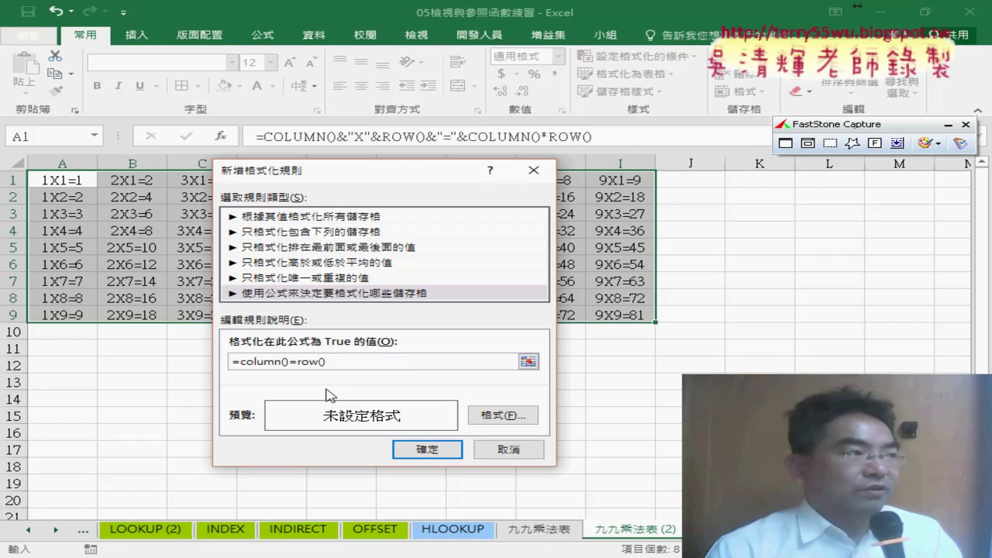
Give the rule a yellow fill, copy its formula text, and apply it.
{"action": "left_click", "coordinate": [502, 415]}
{"action": "left_click", "coordinate": [304, 281]}
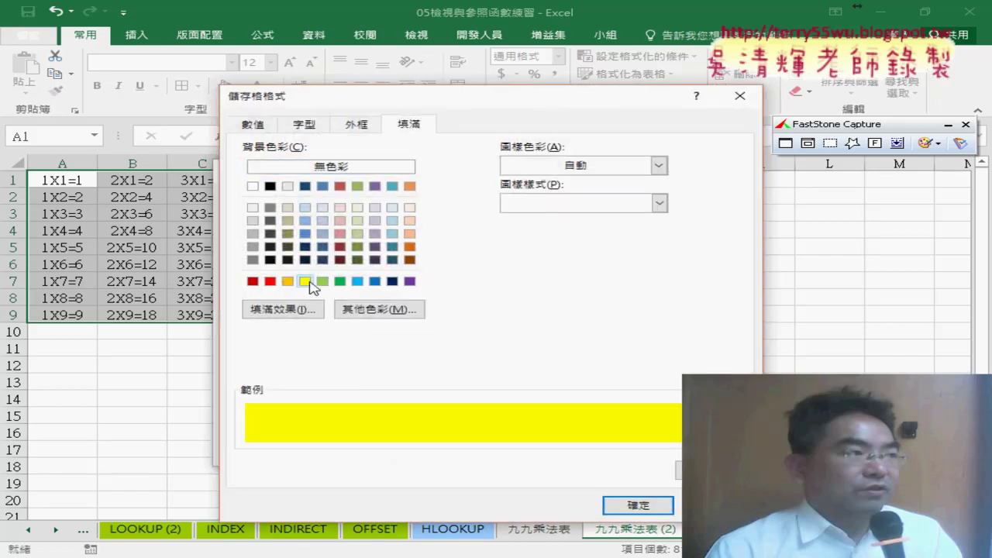
{"action": "left_click", "coordinate": [638, 505]}
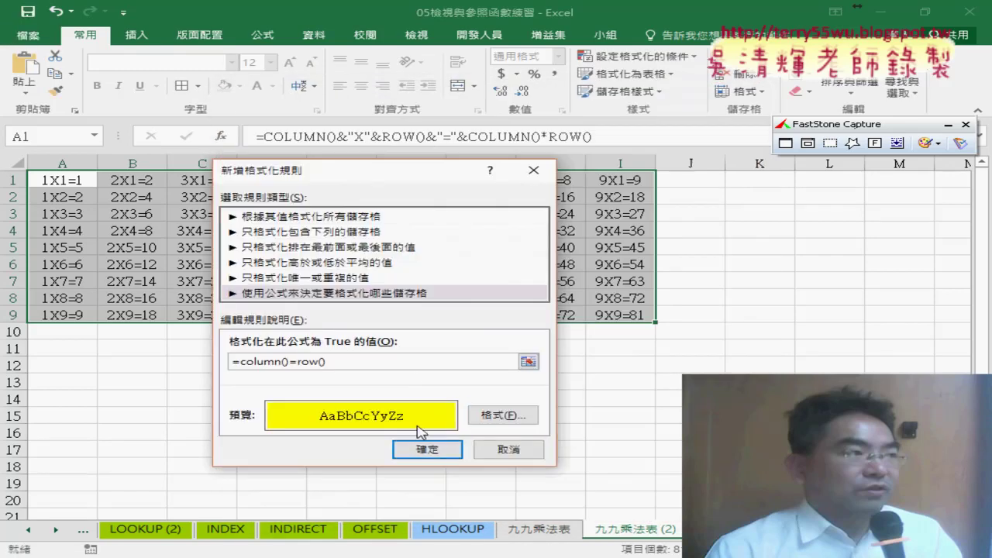
{"action": "left_click_drag", "start_coordinate": [231, 361], "coordinate": [325, 361]}
{"action": "right_click", "coordinate": [271, 360]}
{"action": "left_click", "coordinate": [302, 387]}
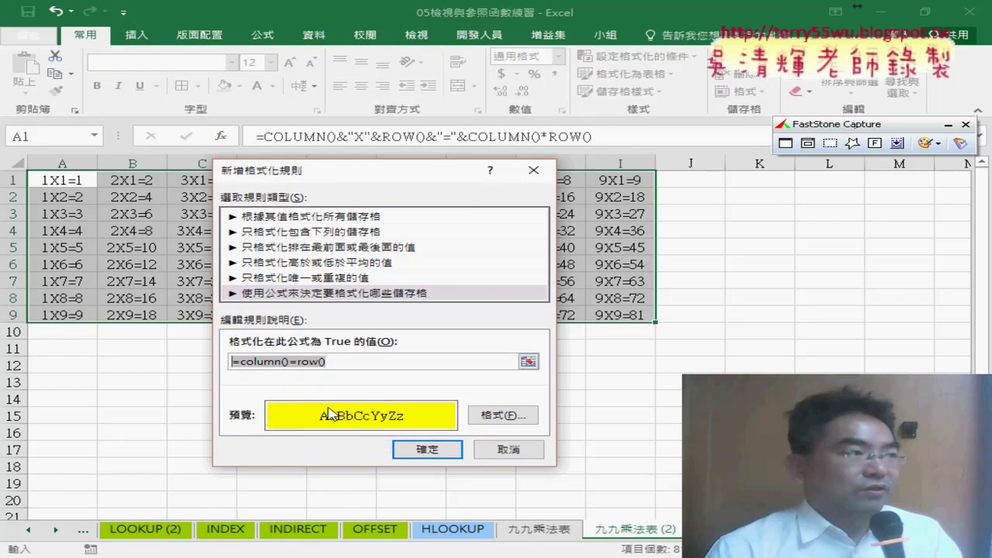
{"action": "left_click", "coordinate": [427, 450]}
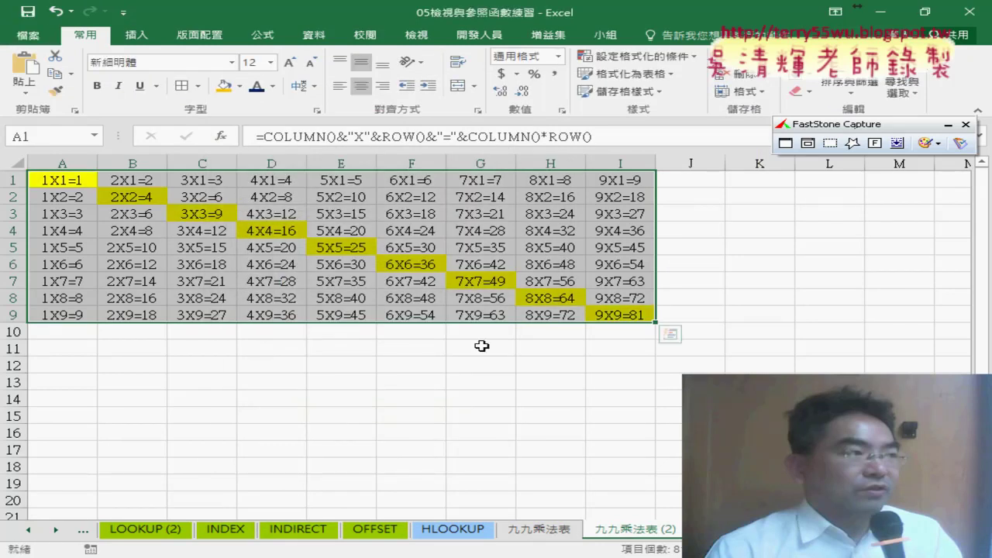
Create another formula rule with the condition =column()+row()=10.
{"action": "left_click", "coordinate": [637, 55]}
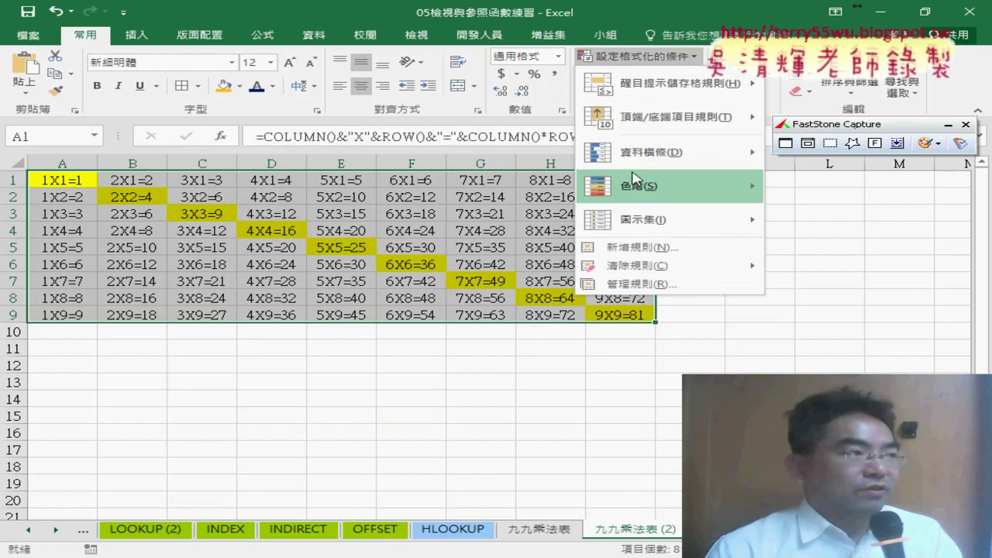
{"action": "left_click", "coordinate": [640, 250]}
{"action": "left_click", "coordinate": [186, 274]}
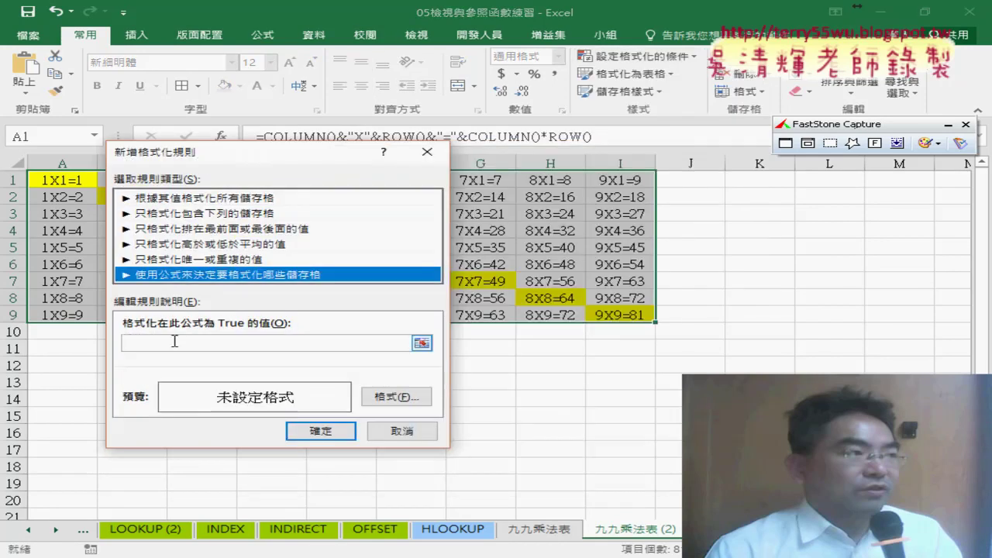
{"action": "left_click", "coordinate": [198, 344]}
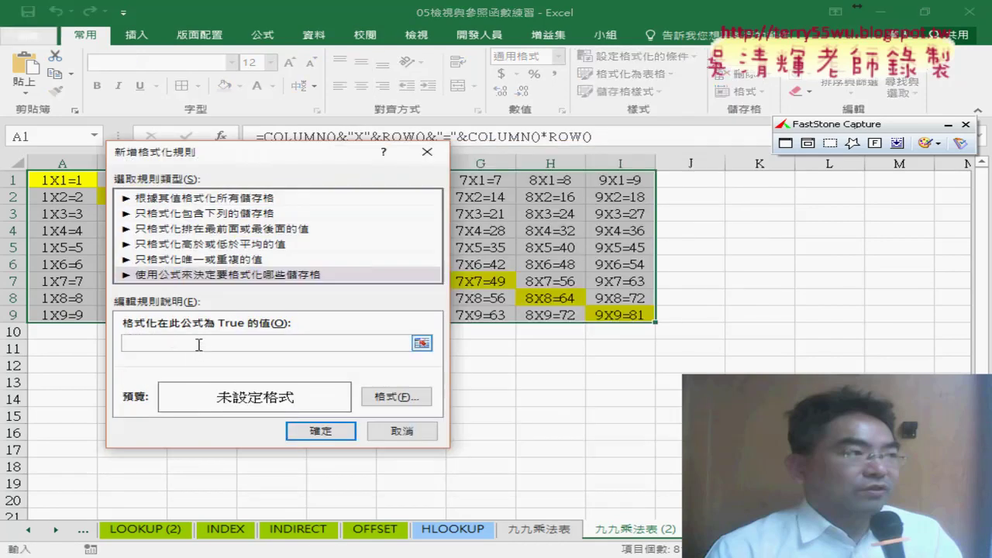
{"action": "type", "text": "=column()=row()"}
{"action": "left_click_drag", "start_coordinate": [185, 345], "coordinate": [191, 346]}
{"action": "type", "text": "+"}
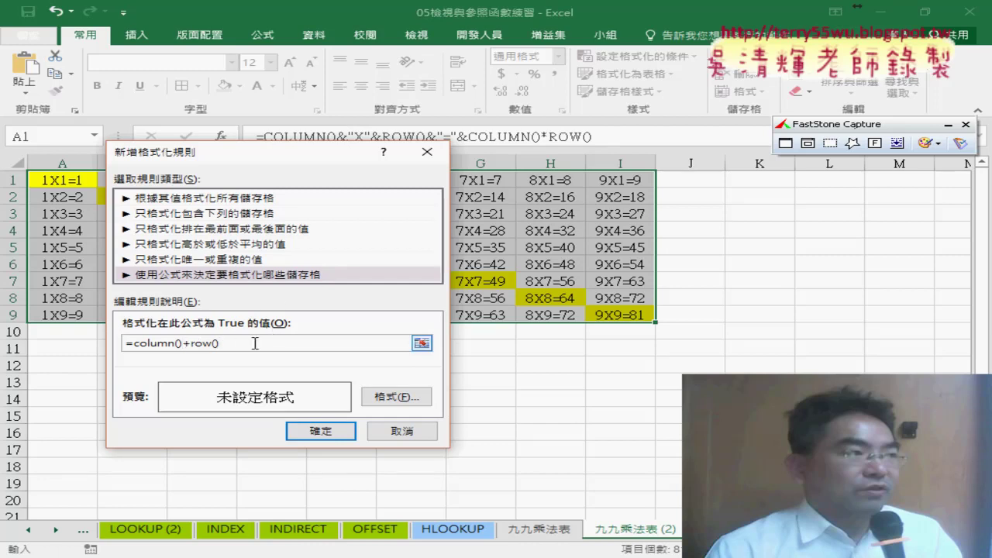
{"action": "type", "text": "=10"}
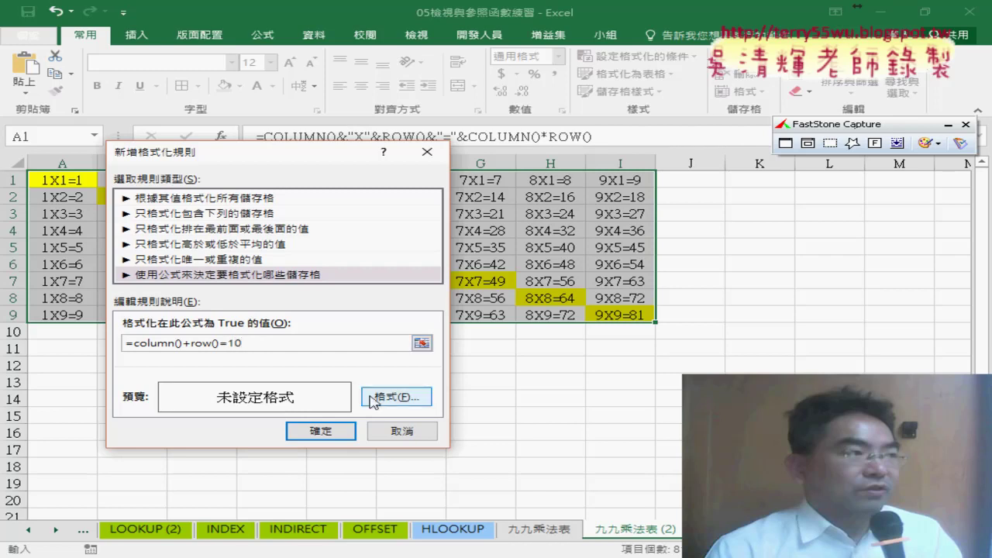
Give it an orange fill and apply it, shading 9X1=9 through 1X9=9.
{"action": "left_click", "coordinate": [402, 397]}
{"action": "left_click", "coordinate": [180, 262]}
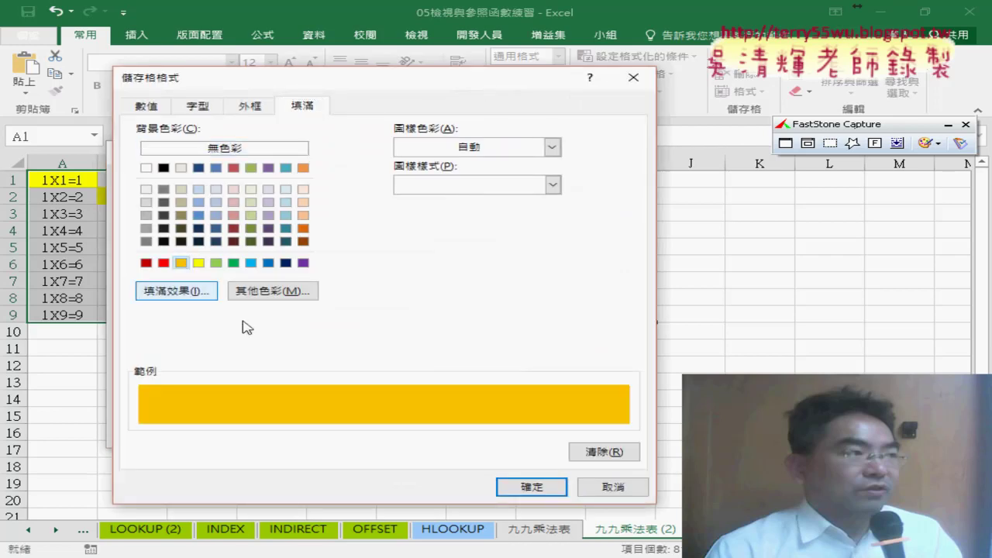
{"action": "left_click", "coordinate": [508, 484]}
{"action": "left_click", "coordinate": [320, 431]}
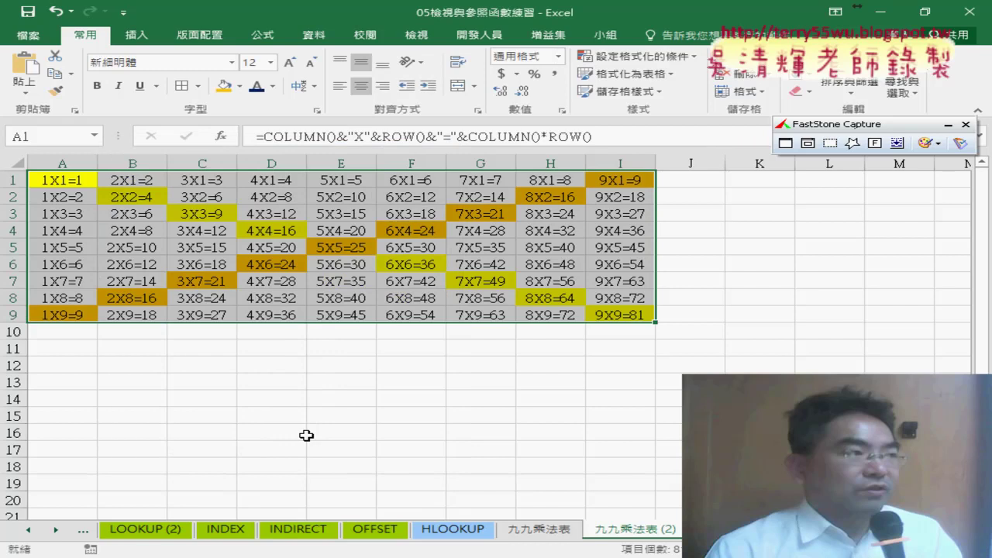